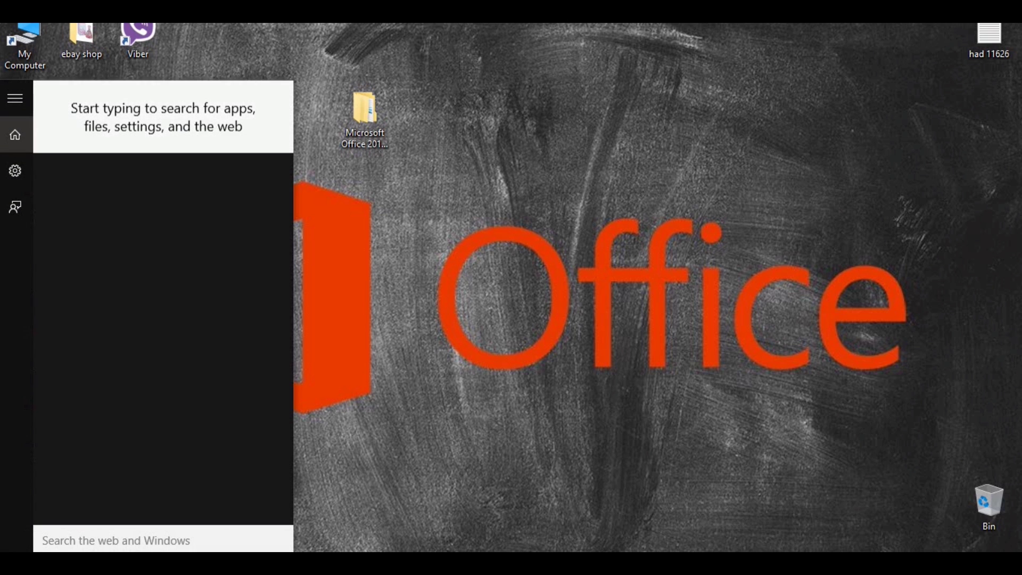
# - Find and launch Word 2016, and accept the Microsoft Office License Agreement
pyautogui.write('word')
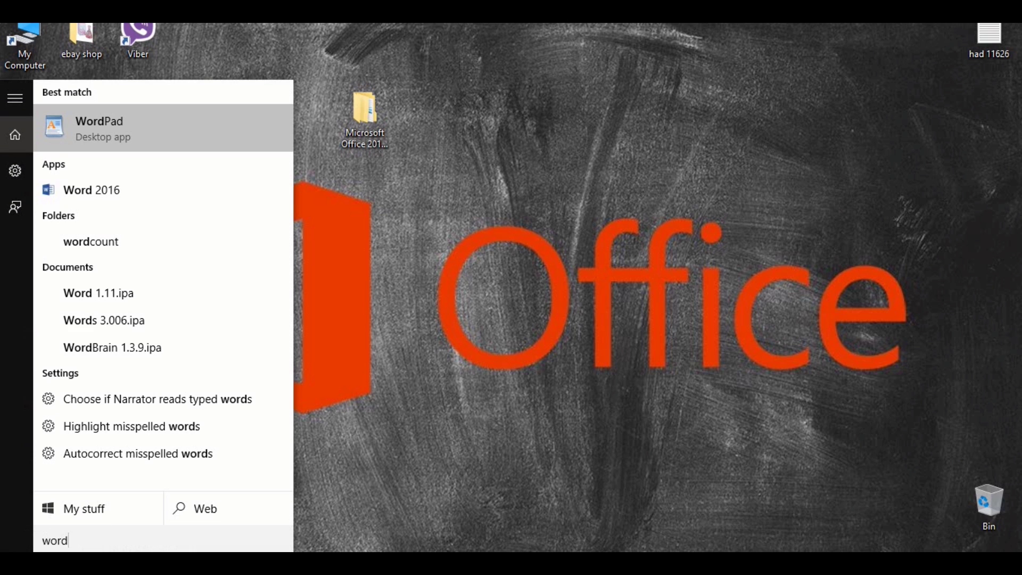
pyautogui.click(92, 190)
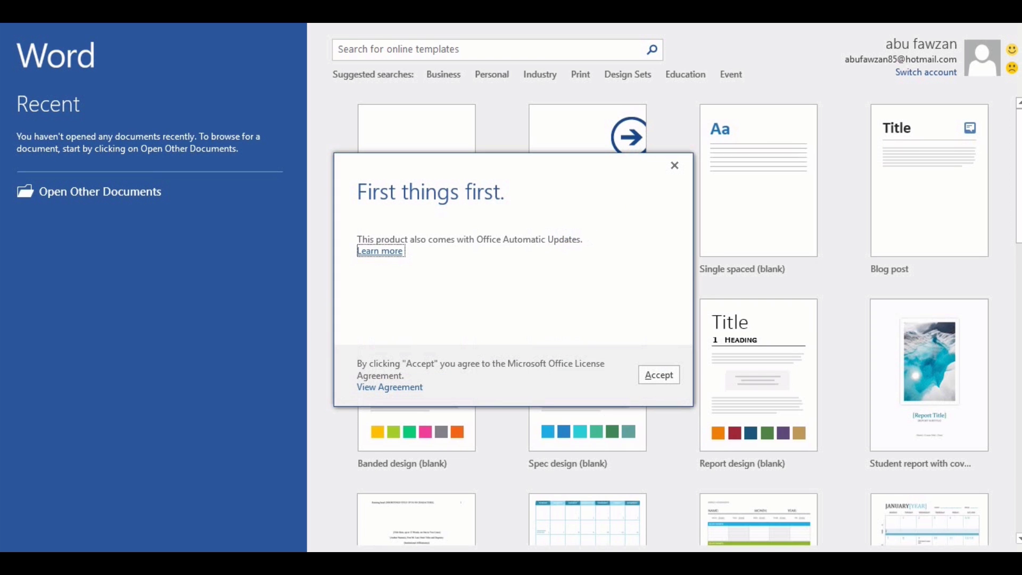
pyautogui.click(650, 375)
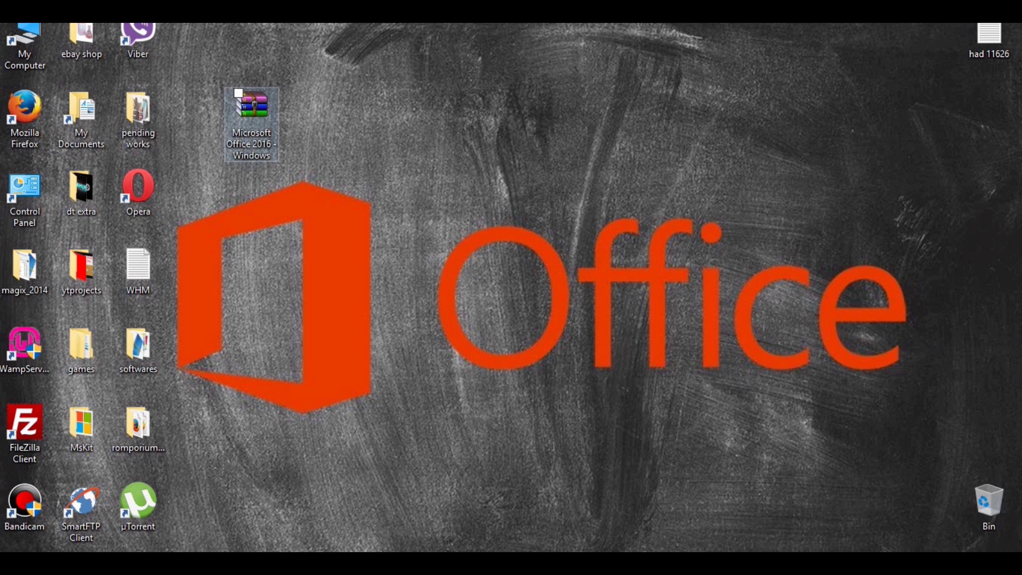
# - Open Control Panel from the desktop and bring up its list of programs for uninstalling
pyautogui.moveTo(251, 122); pyautogui.dragTo(251, 145)
pyautogui.click(197, 165)
pyautogui.doubleClick(25, 194)
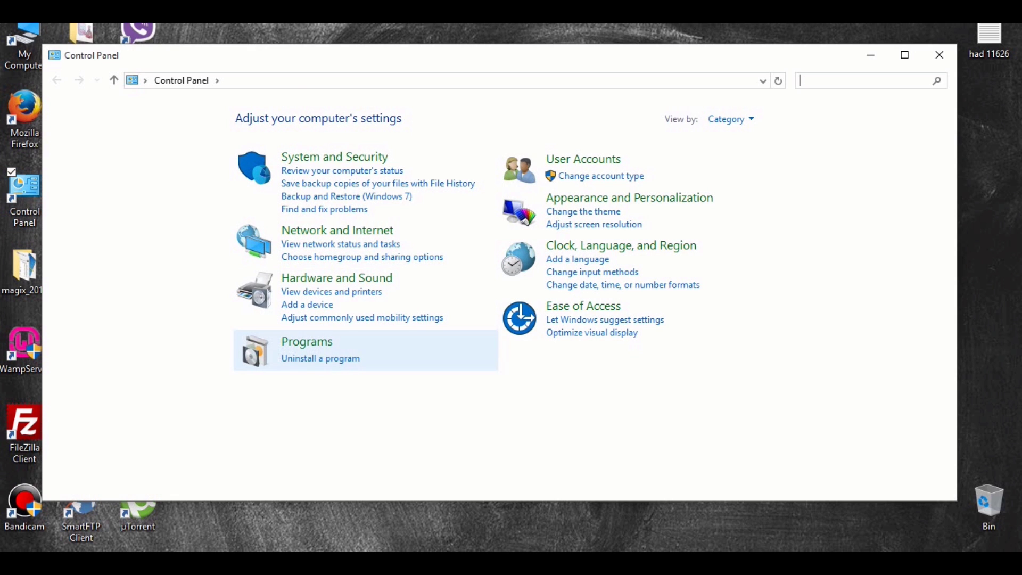
pyautogui.click(320, 358)
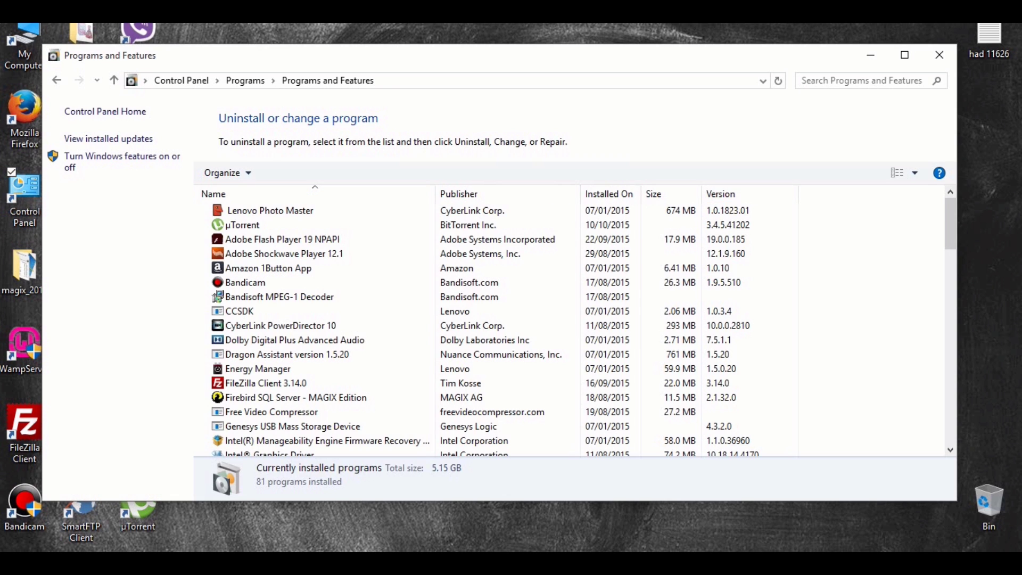
# - Uninstall the existing Microsoft Office version, confirm the removal, and close Programs and Features
pyautogui.scroll(-15, 575, 330)
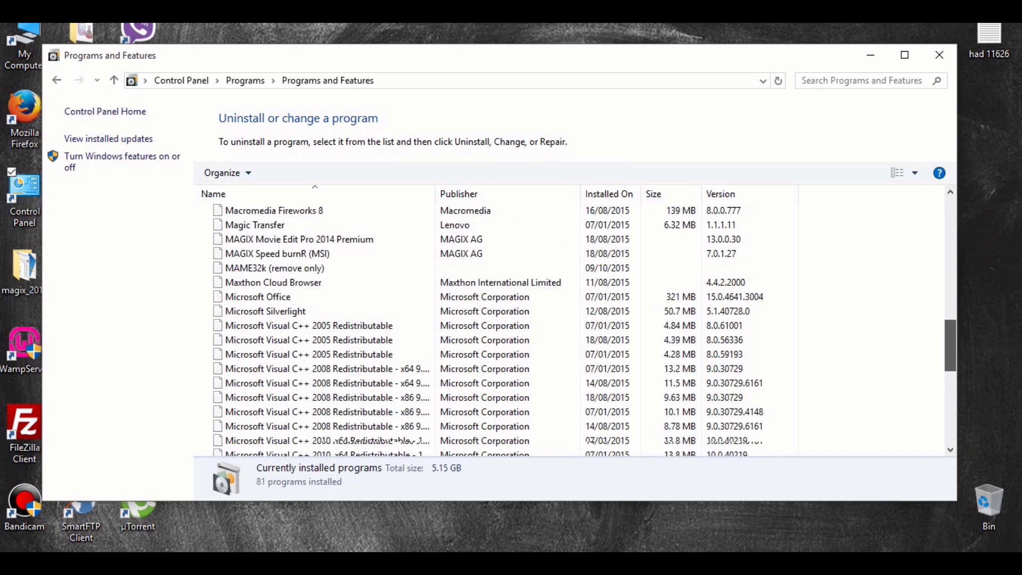
pyautogui.moveTo(950, 360); pyautogui.dragTo(950, 392)
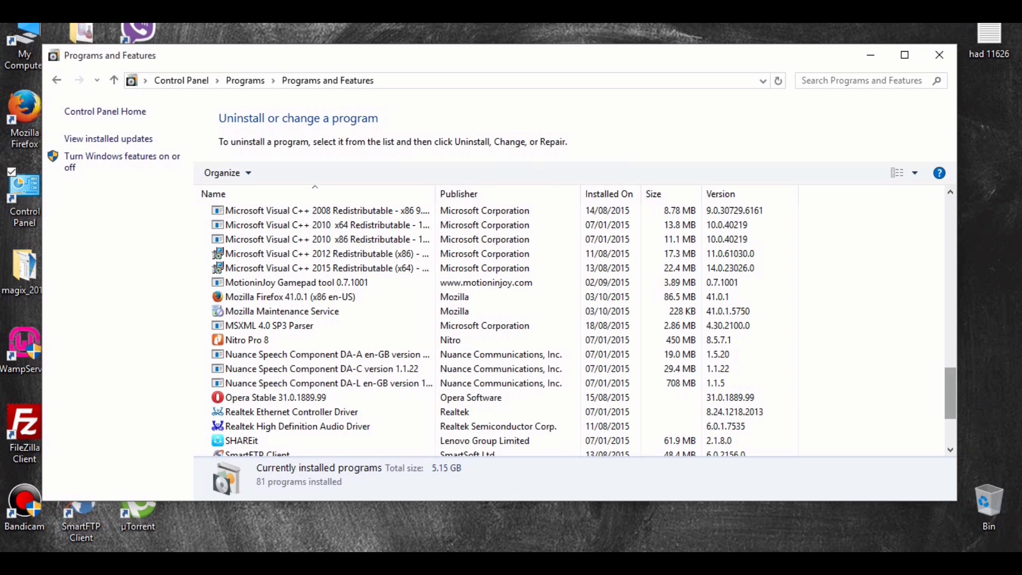
pyautogui.scroll(3, 320, 261)
pyautogui.scroll(2, 575, 330)
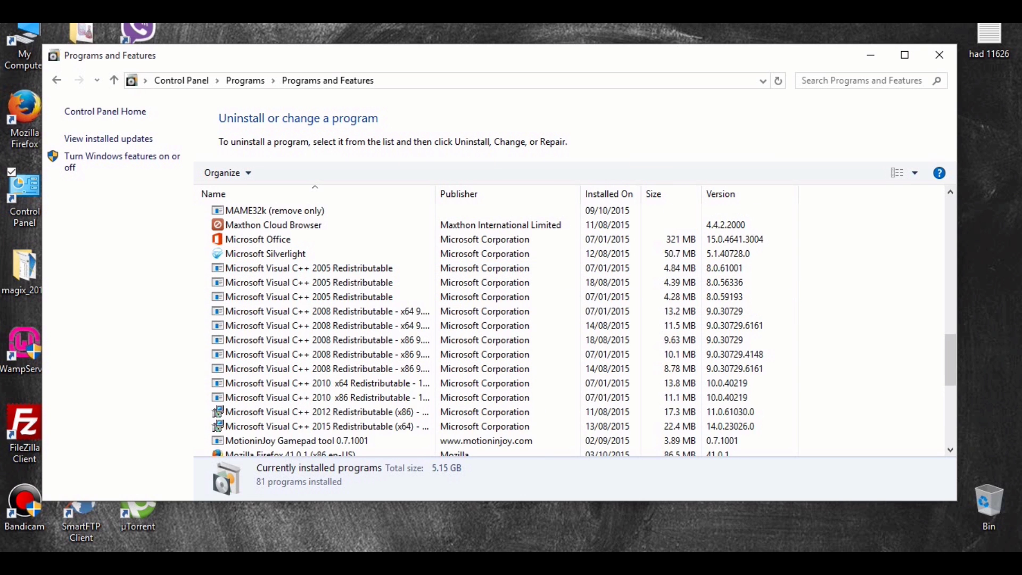
pyautogui.click(265, 296)
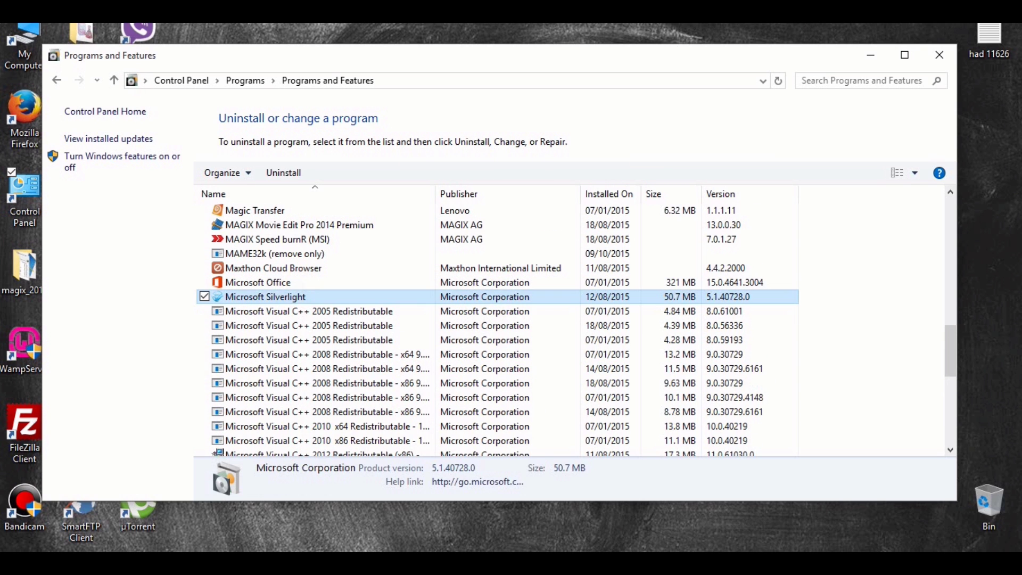
pyautogui.click(258, 282)
pyautogui.click(283, 172)
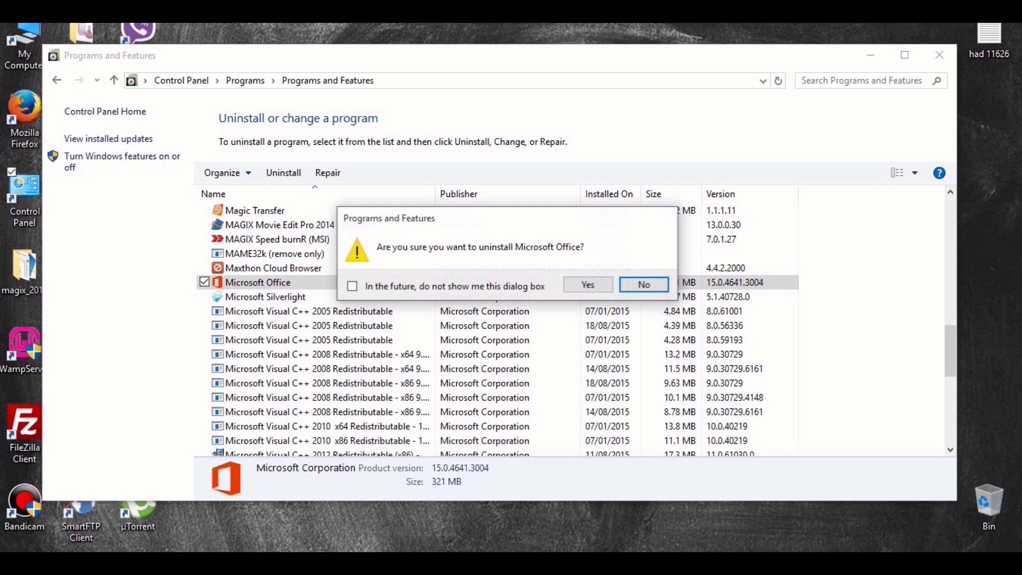
pyautogui.click(588, 284)
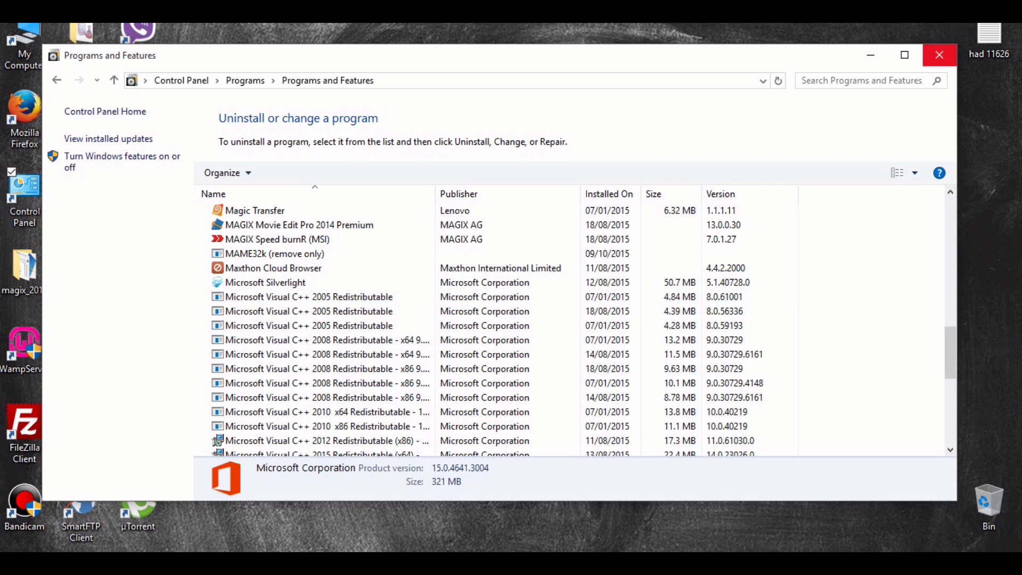
pyautogui.click(939, 55)
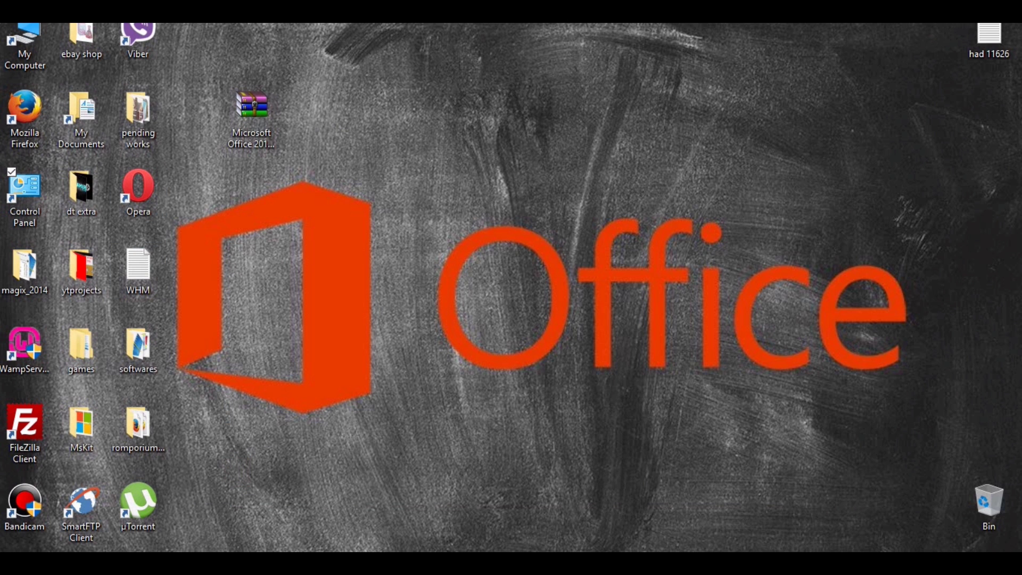
# - Extract the Microsoft Office 2016 - Windows archive into a folder of the same name on the desktop
pyautogui.rightClick(255, 112)
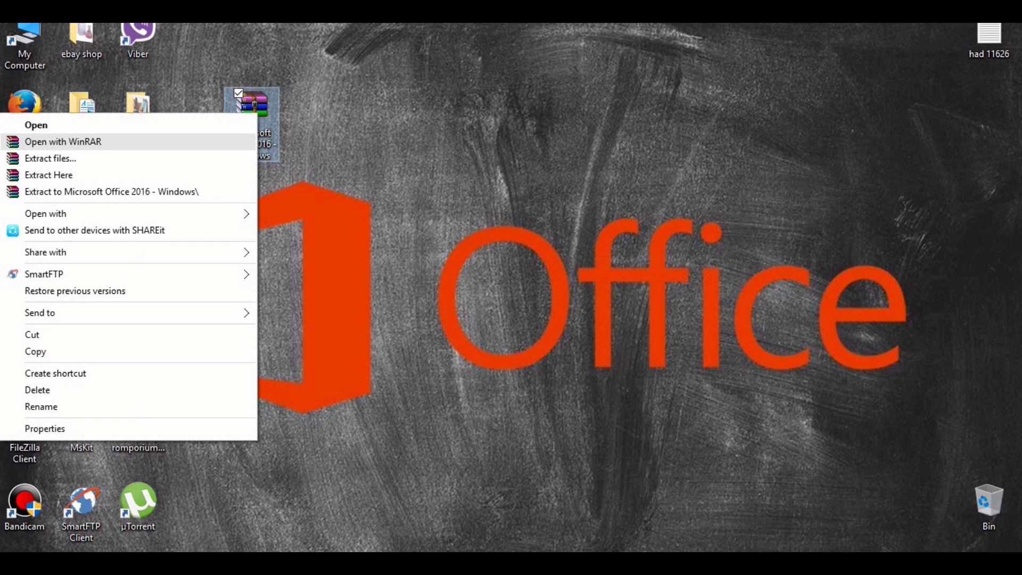
pyautogui.click(50, 159)
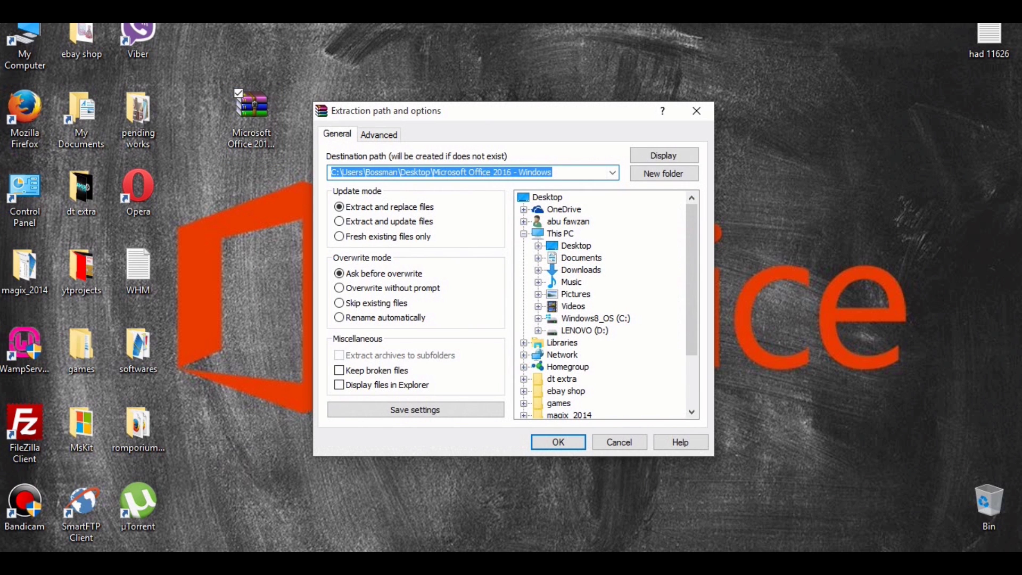
pyautogui.press('Return')
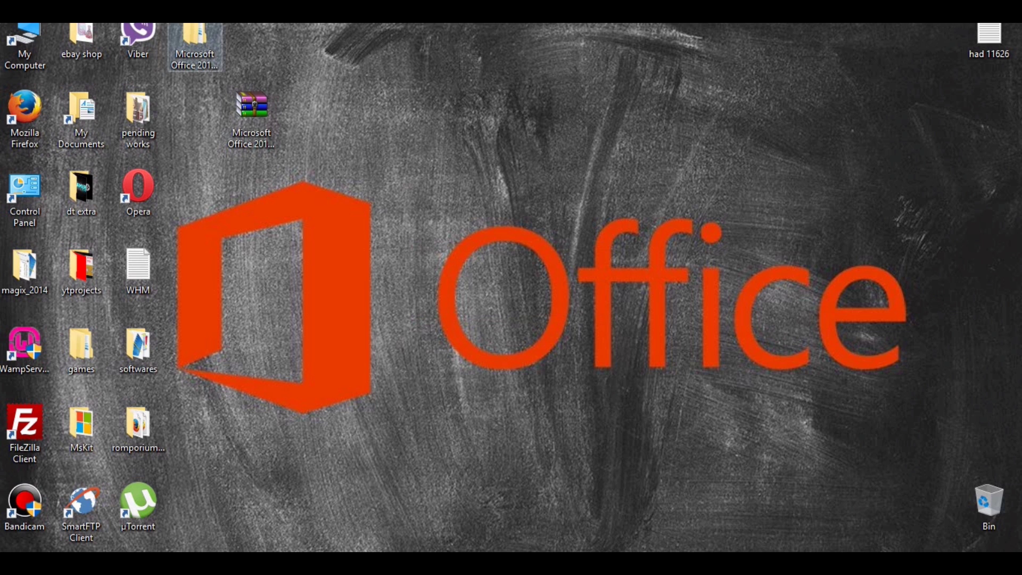
# - Place the extracted Office folder beside the archive on the desktop and open its Microsoft Office 2016 Preview Build subfolder
pyautogui.moveTo(195, 40); pyautogui.dragTo(355, 120)
pyautogui.doubleClick(365, 122)
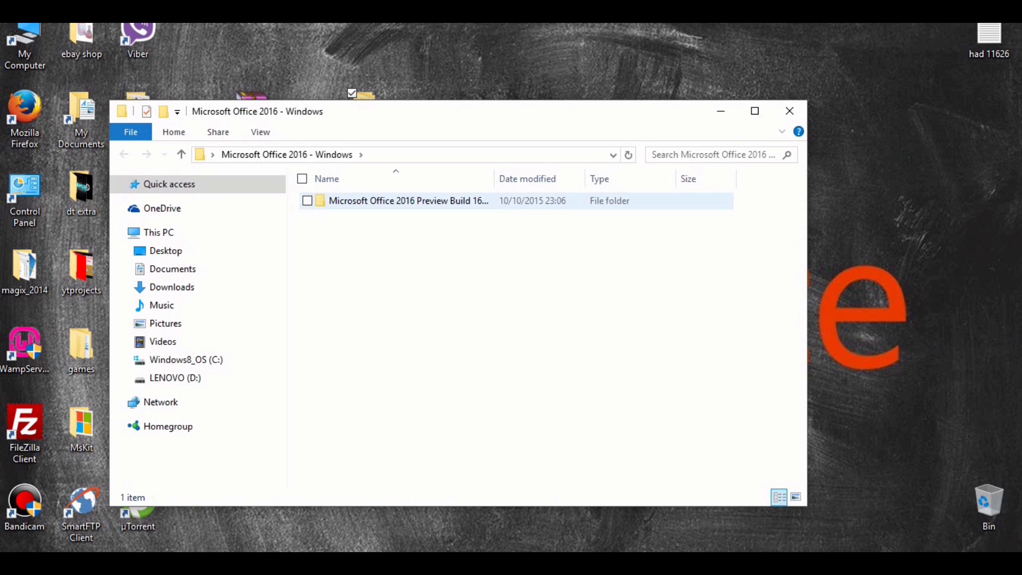
pyautogui.doubleClick(407, 201)
# - Mount the Office_2016_16.0.4229.1002 disc image and select the O16Setup application on the virtual drive
pyautogui.click(408, 248)
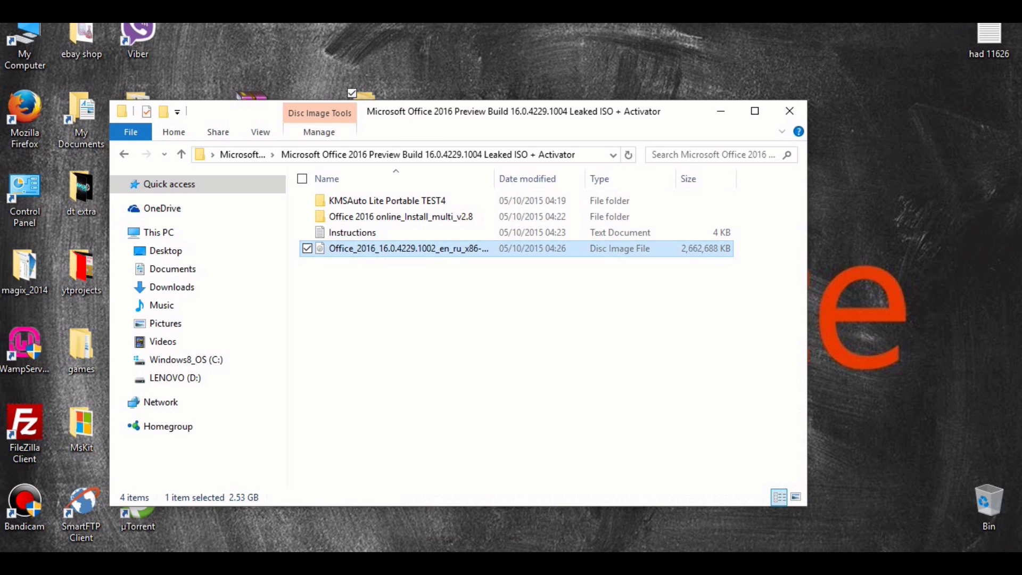
pyautogui.press('Return')
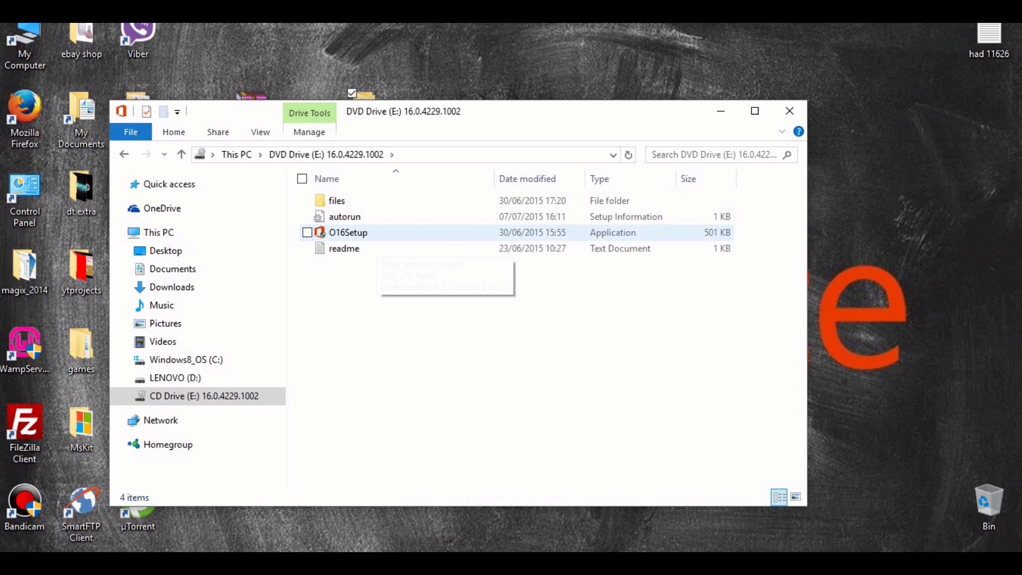
pyautogui.click(376, 233)
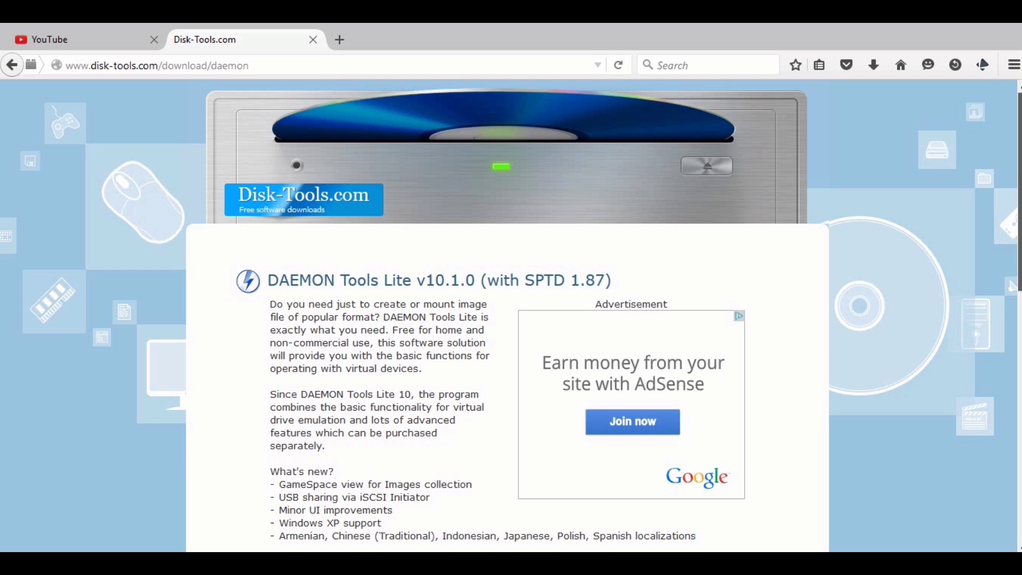
# - In Firefox, download DAEMON Tools Lite v10.1.0 from Disk-Tools.com and save DTLiteInstaller.exe
pyautogui.scroll(-5, 511, 317)
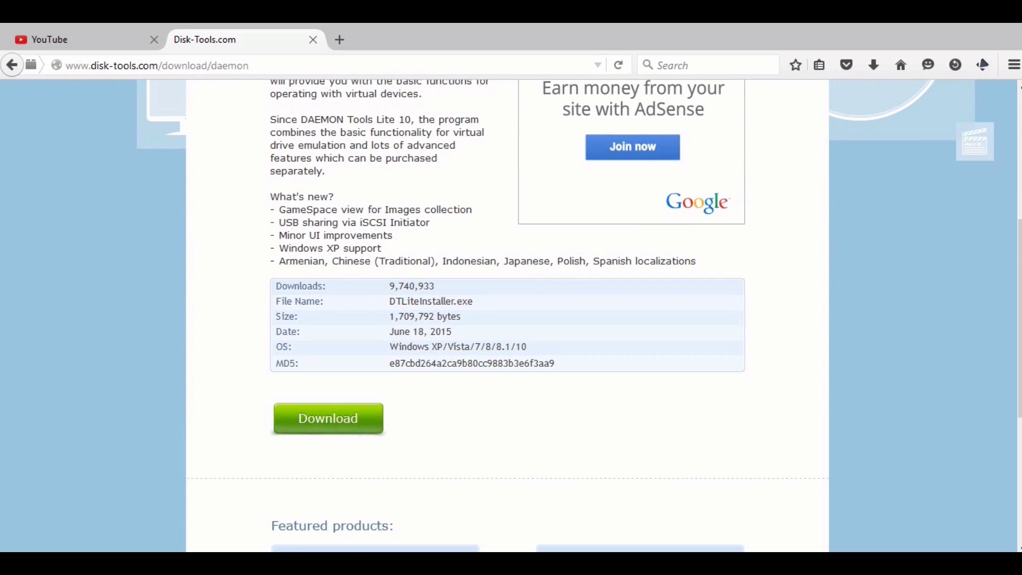
pyautogui.click(328, 418)
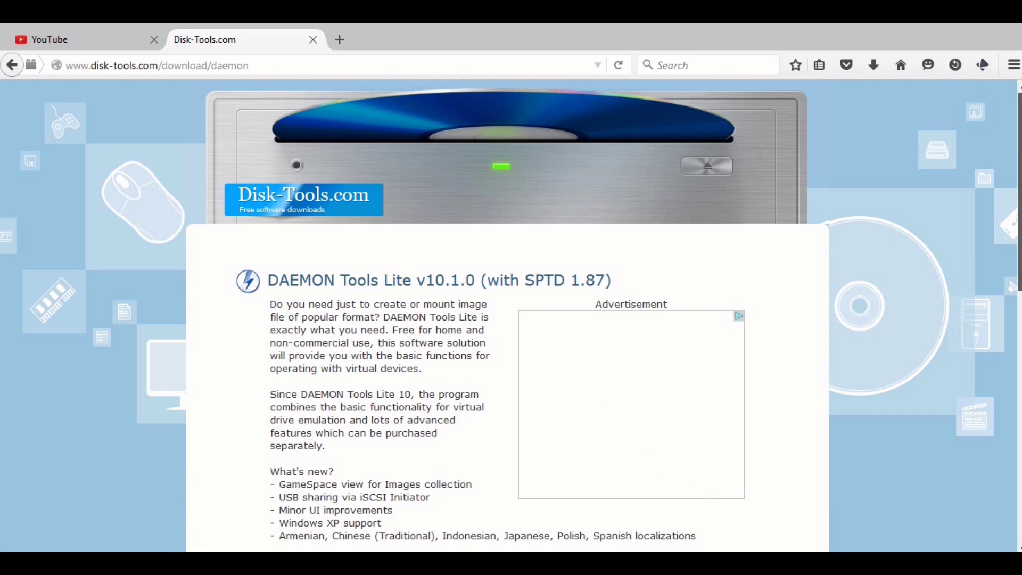
pyautogui.scroll(-10, 511, 316)
pyautogui.click(328, 146)
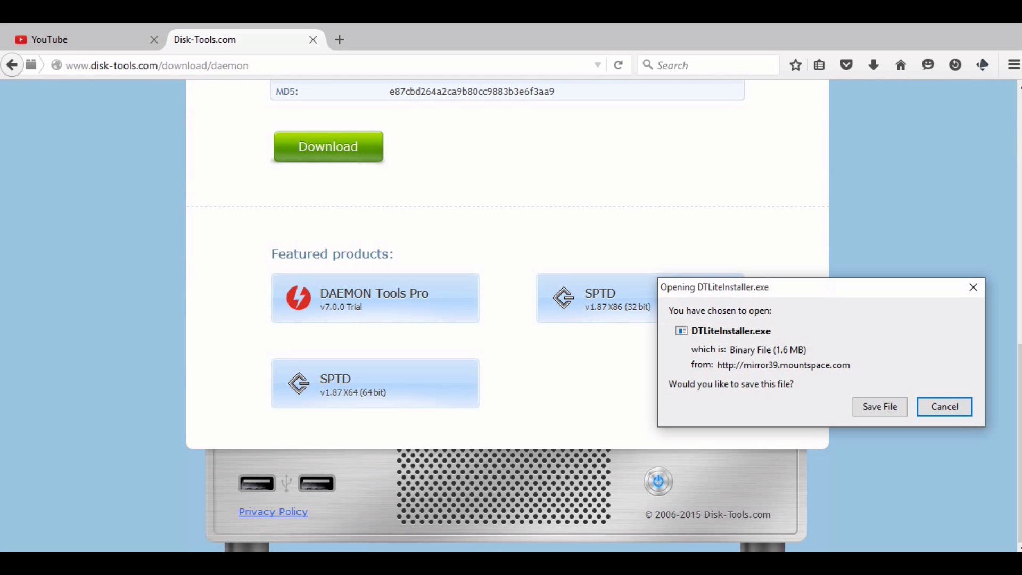
pyautogui.click(879, 406)
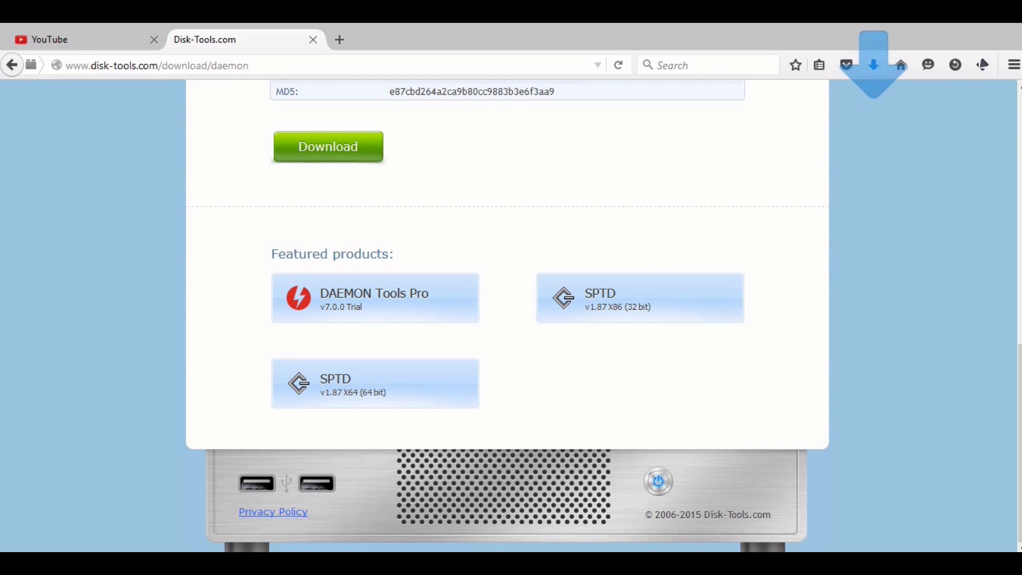
# - Run the downloaded DTLiteInstaller(1).exe and continue past the DAEMON Tools Lite welcome page with English as the language
pyautogui.click(873, 64)
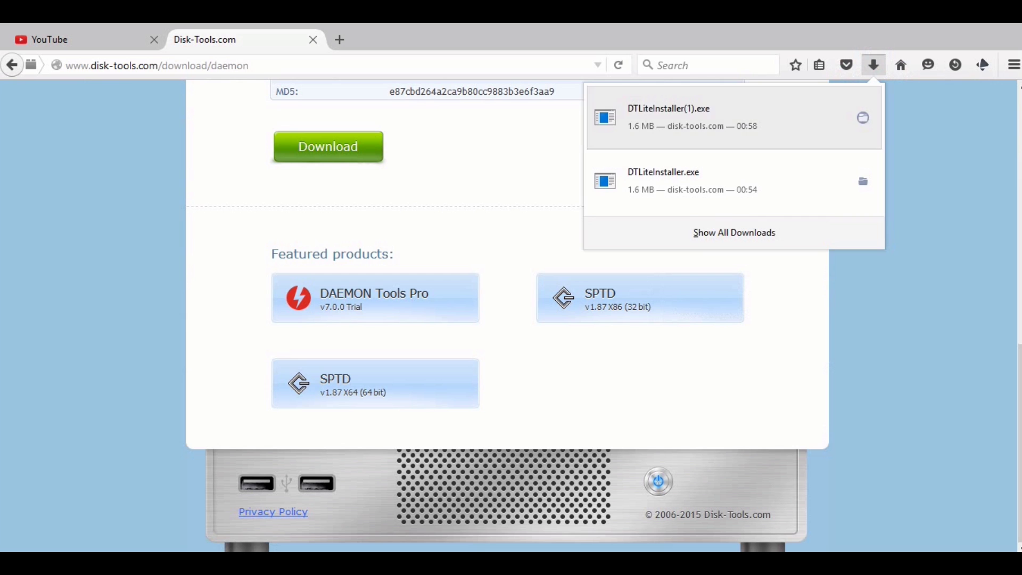
pyautogui.click(734, 117)
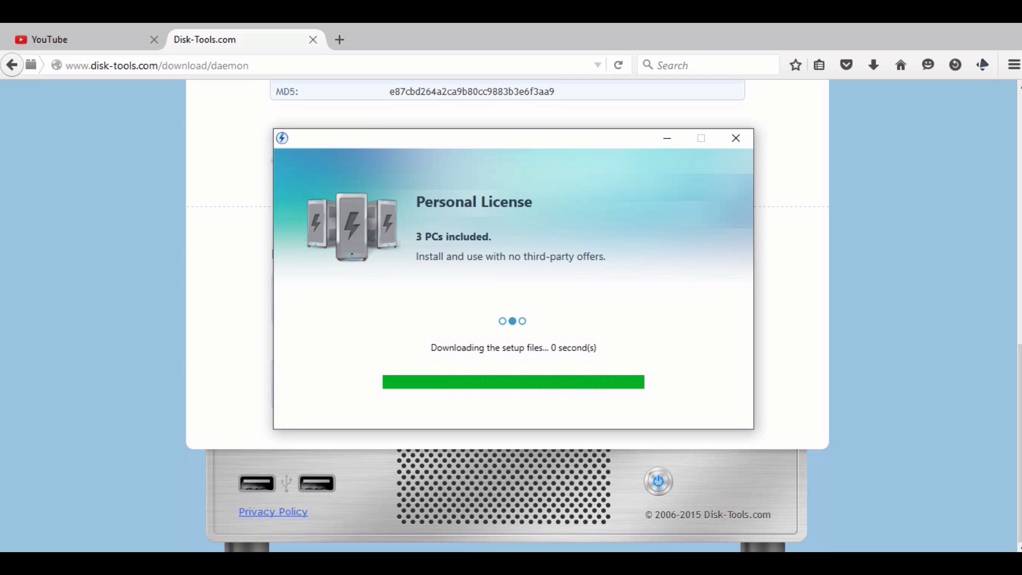
pyautogui.press('Return')
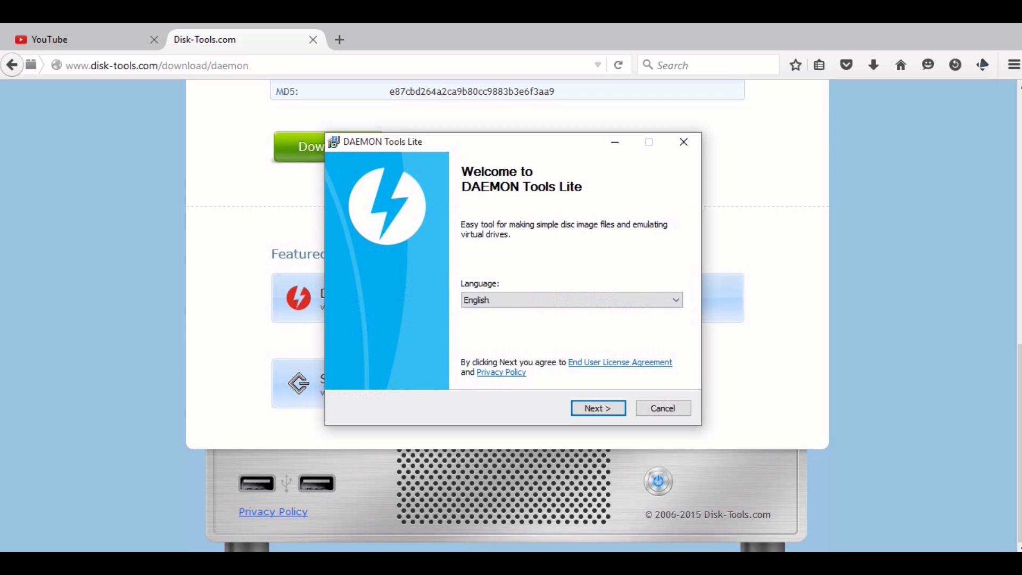
pyautogui.click(597, 408)
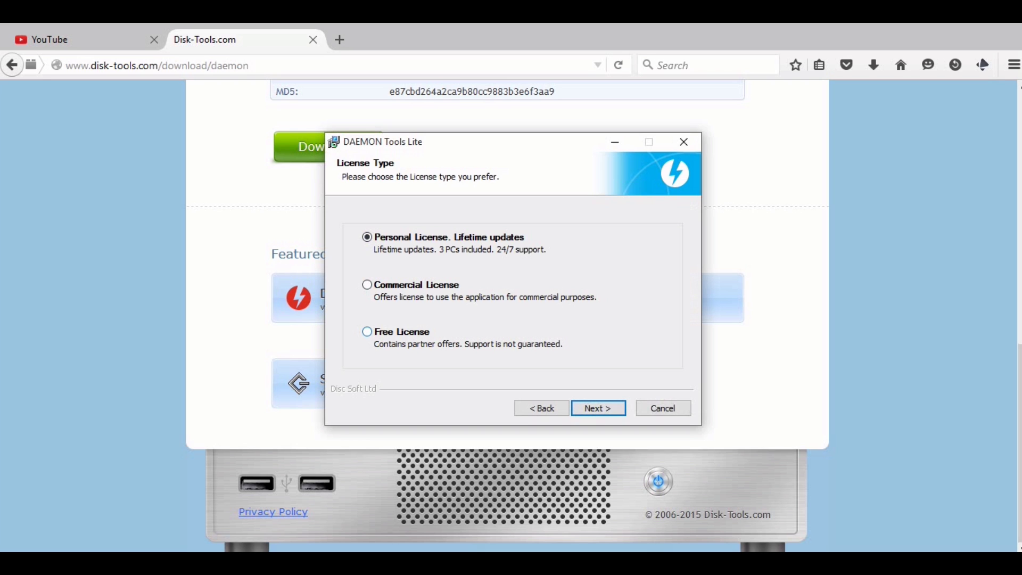
# - Choose the Free License for DAEMON Tools Lite and exclude sending anonymous usage statistics from the components
pyautogui.click(366, 331)
pyautogui.press('Return')
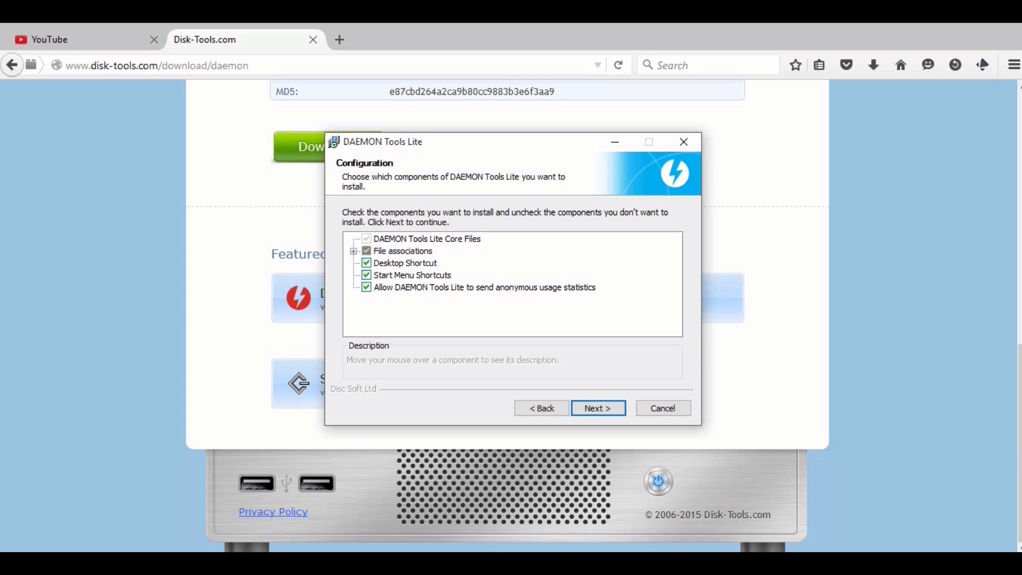
pyautogui.click(366, 287)
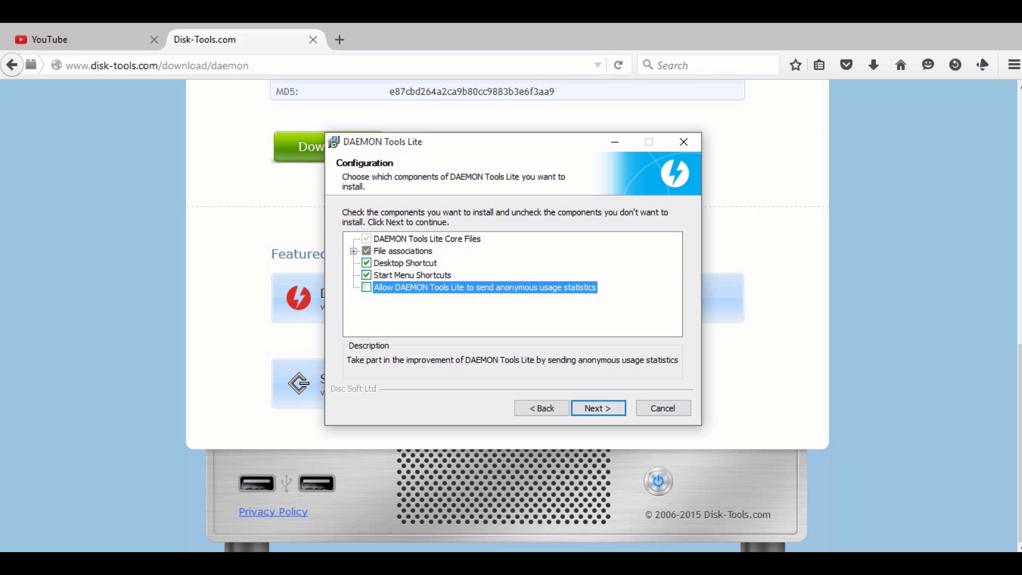
pyautogui.press('Return')
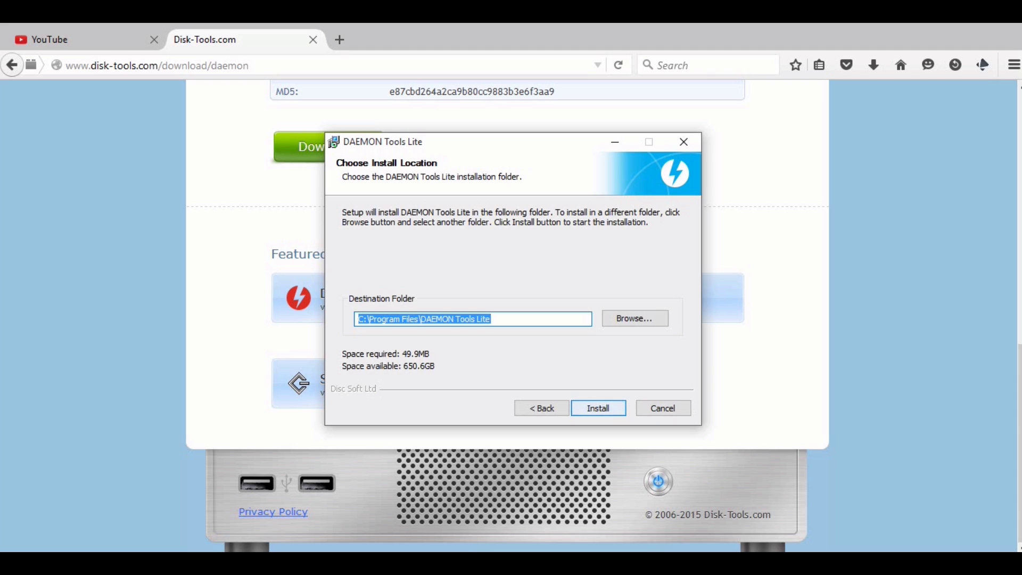
# - Install DAEMON Tools Lite in C:\Program Files\DAEMON Tools Lite and allow the Disc Soft Ltd storage controllers device software
pyautogui.press('Return')
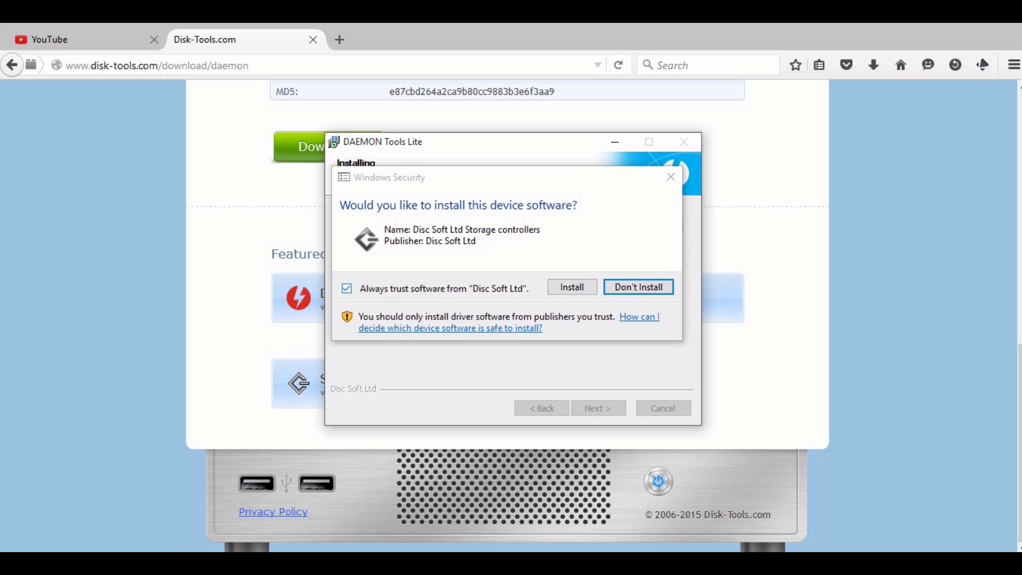
pyautogui.click(572, 287)
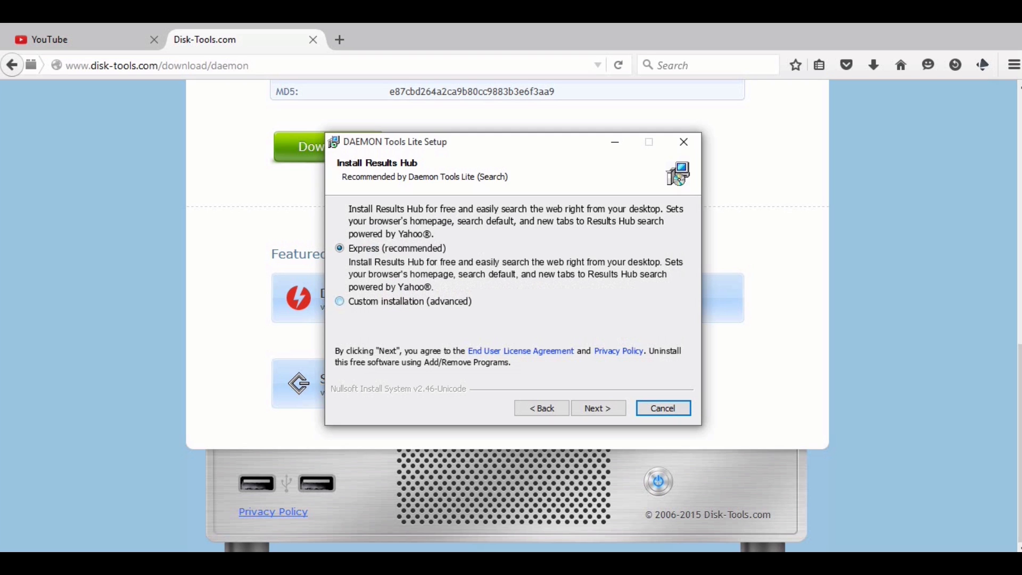
# - Decline the Results Hub offer by choosing custom installation with Install Results Hub unchecked, and continue the setup
pyautogui.click(339, 300)
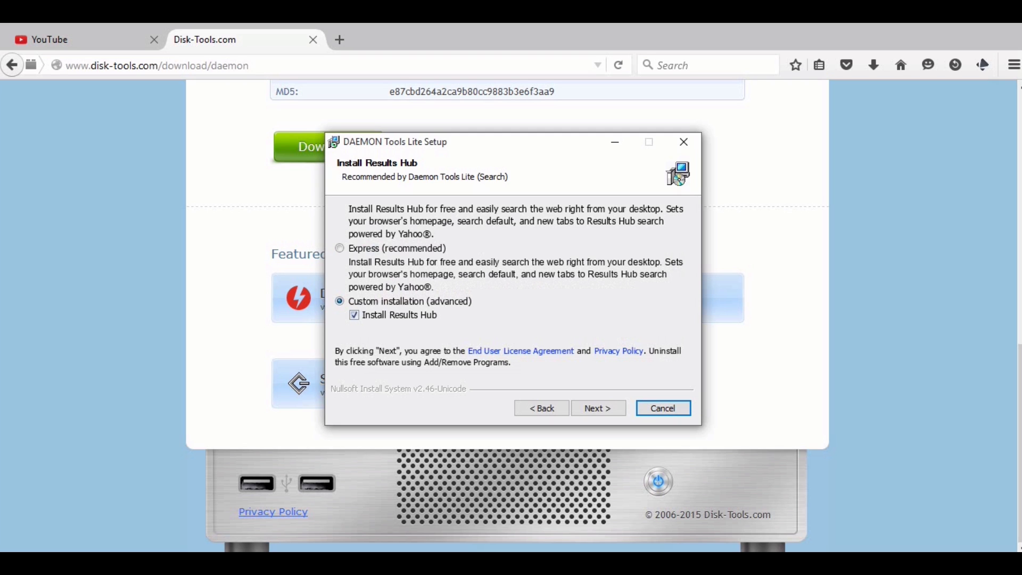
pyautogui.click(354, 314)
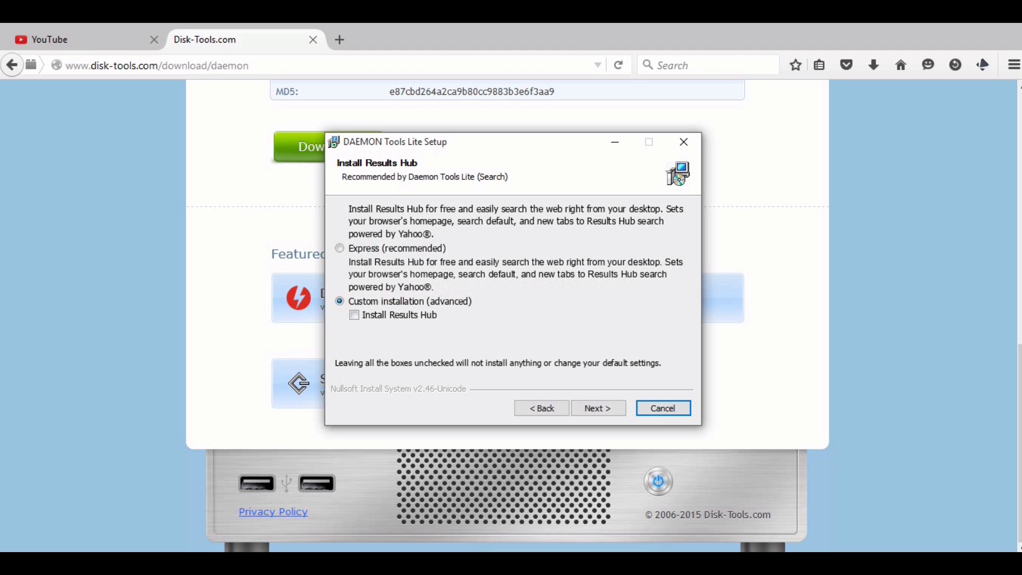
pyautogui.click(598, 408)
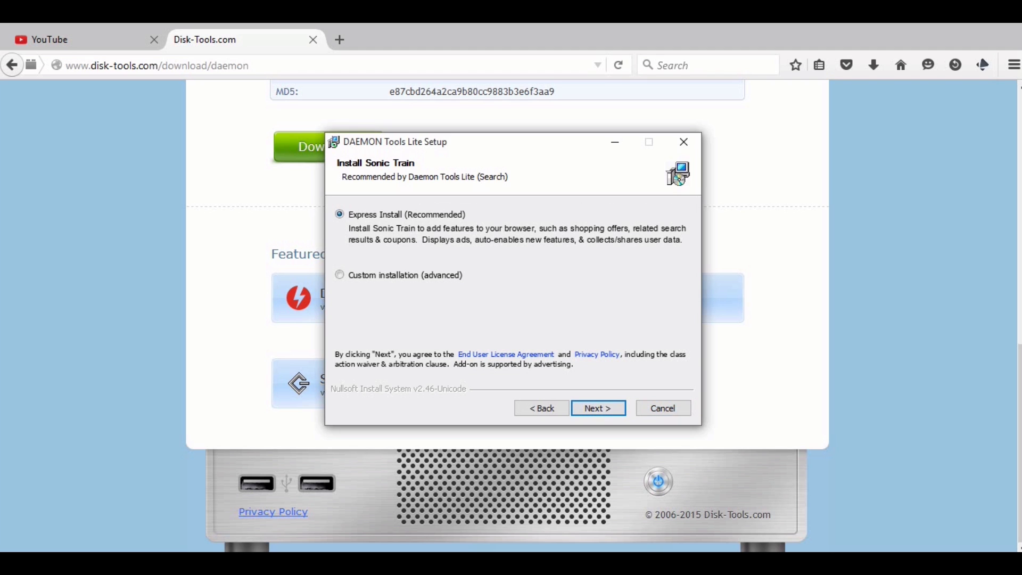
# - Decline the Sonic Train offer through custom installation with its option unchecked, and finish the setup with Run DAEMON Tools Lite enabled
pyautogui.click(339, 274)
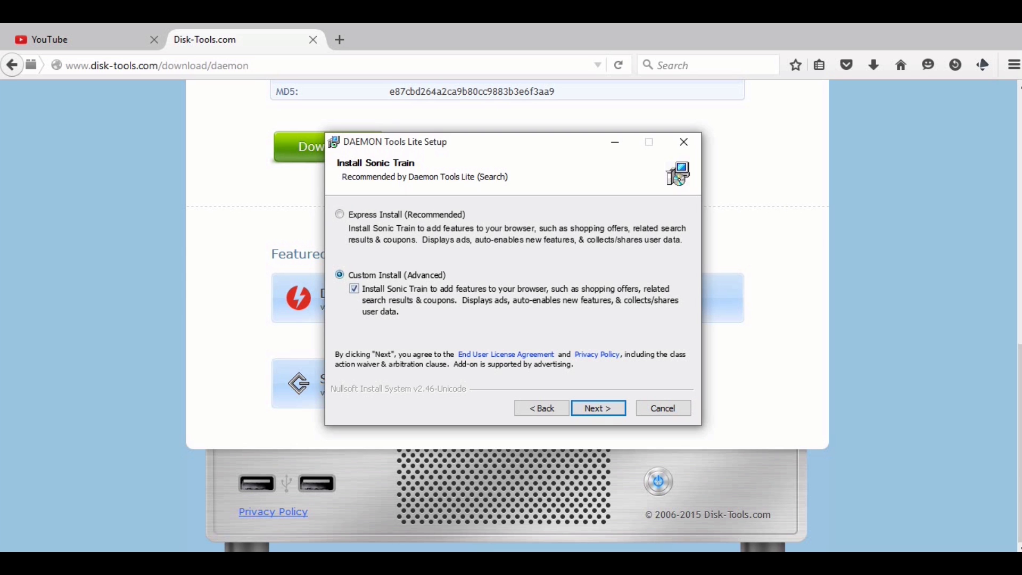
pyautogui.click(354, 288)
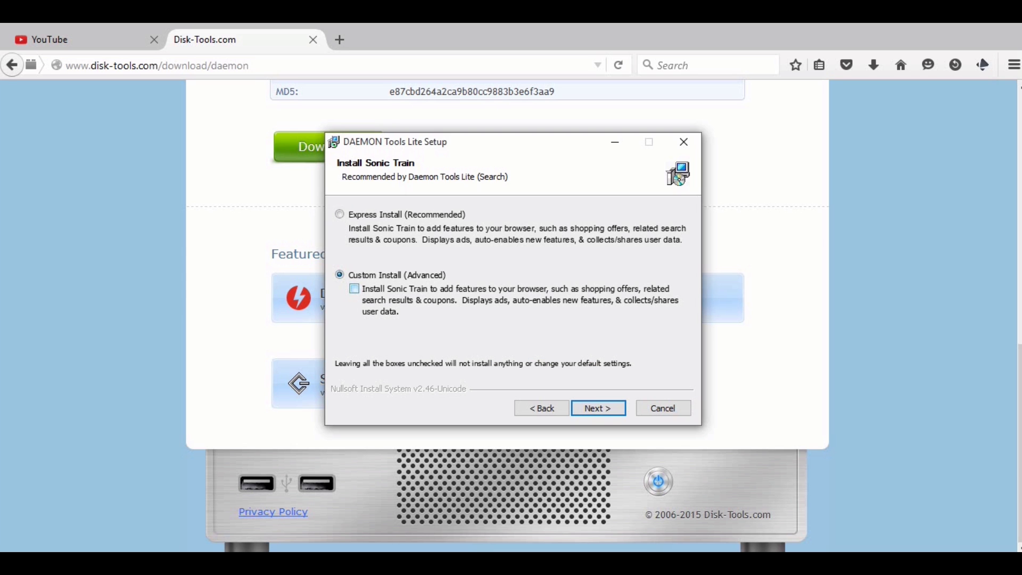
pyautogui.click(598, 408)
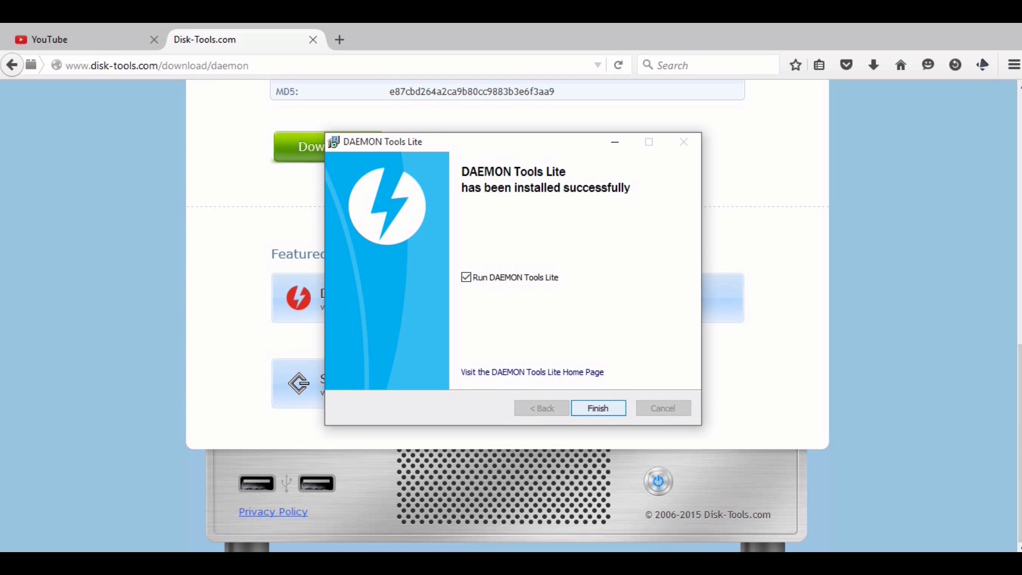
pyautogui.click(598, 408)
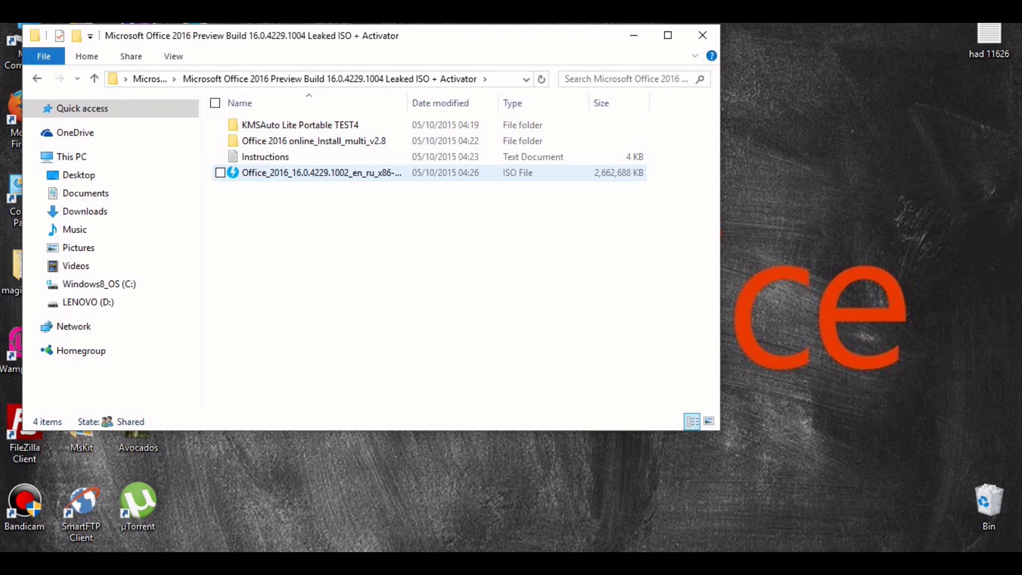
# - Mount the Office_2016_16.0.4229.1002 ISO file with DAEMON Tools Lite
pyautogui.rightClick(346, 173)
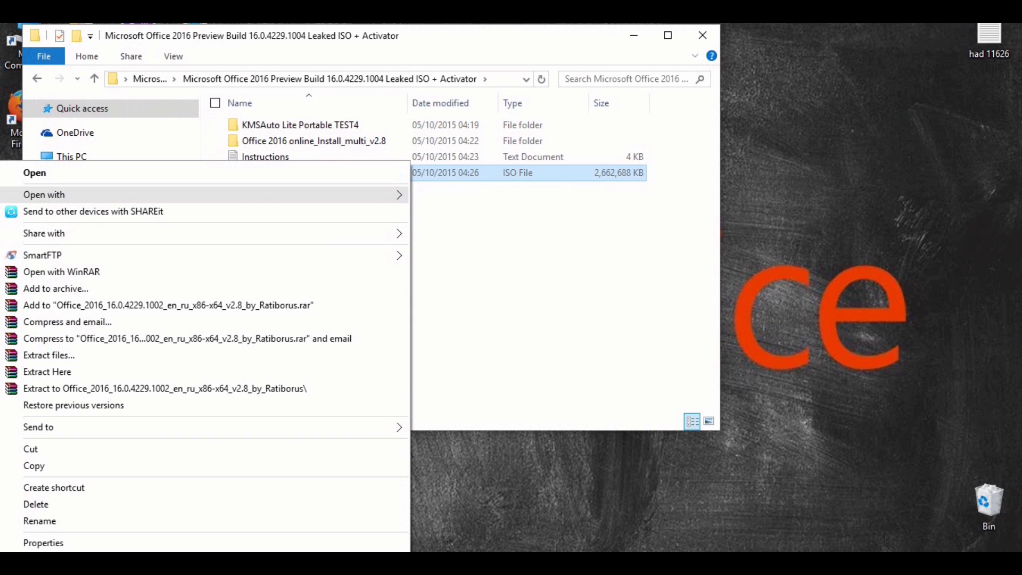
pyautogui.moveTo(213, 194)
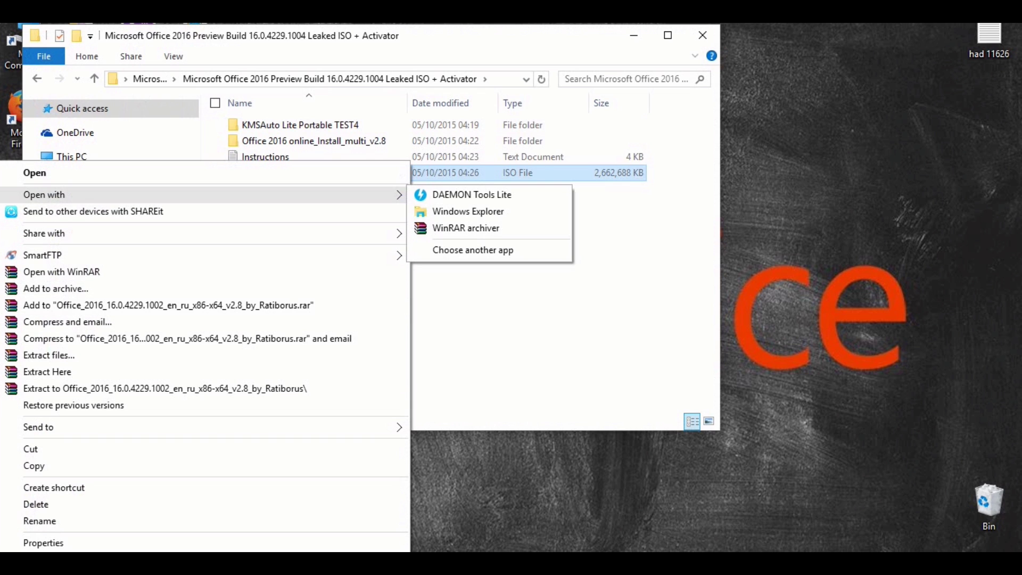
pyautogui.click(471, 195)
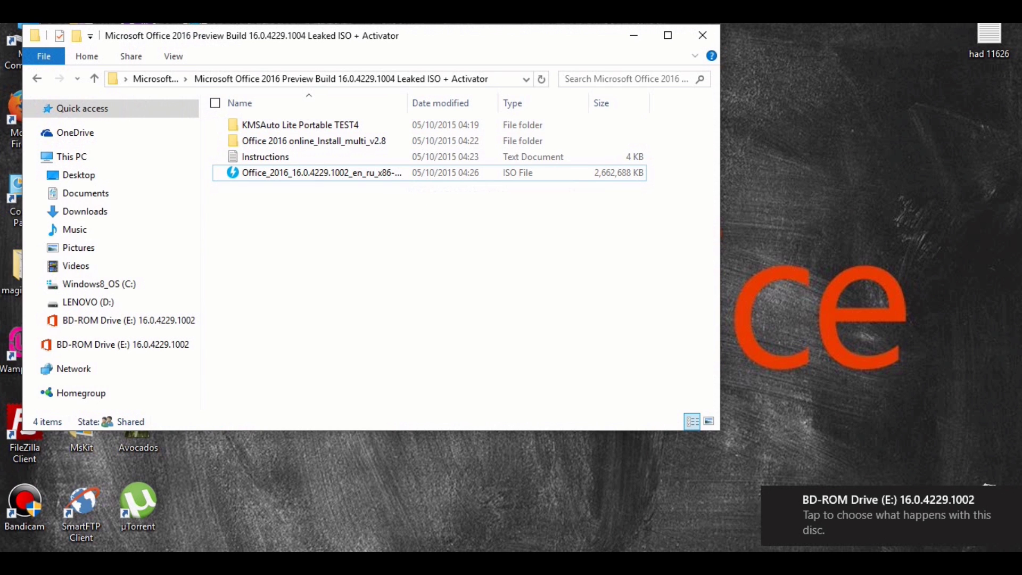
pyautogui.moveTo(372, 36); pyautogui.dragTo(434, 57)
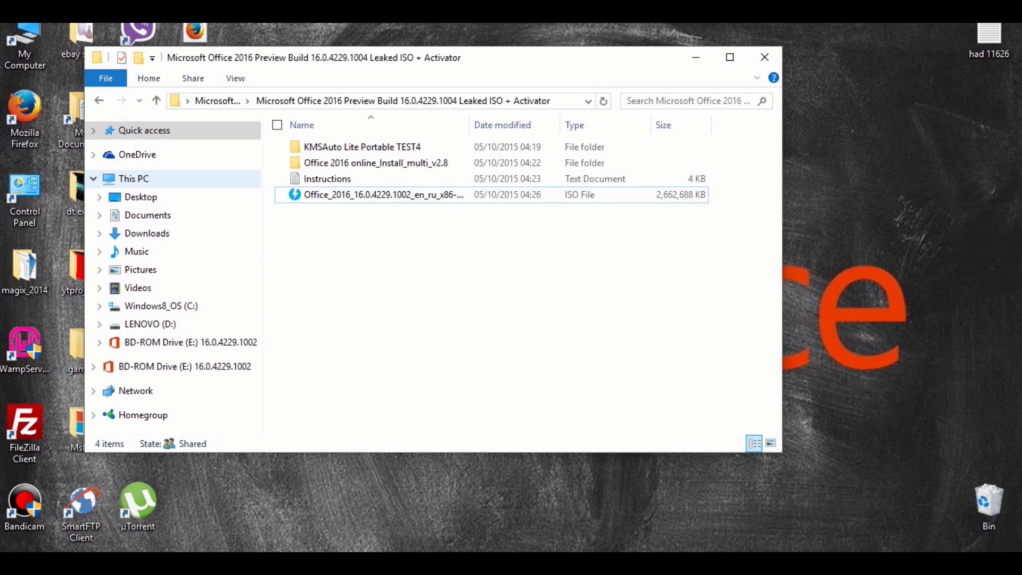
# - Open the mounted drive (E:) 16.0.4229.1002 from This PC
pyautogui.click(134, 178)
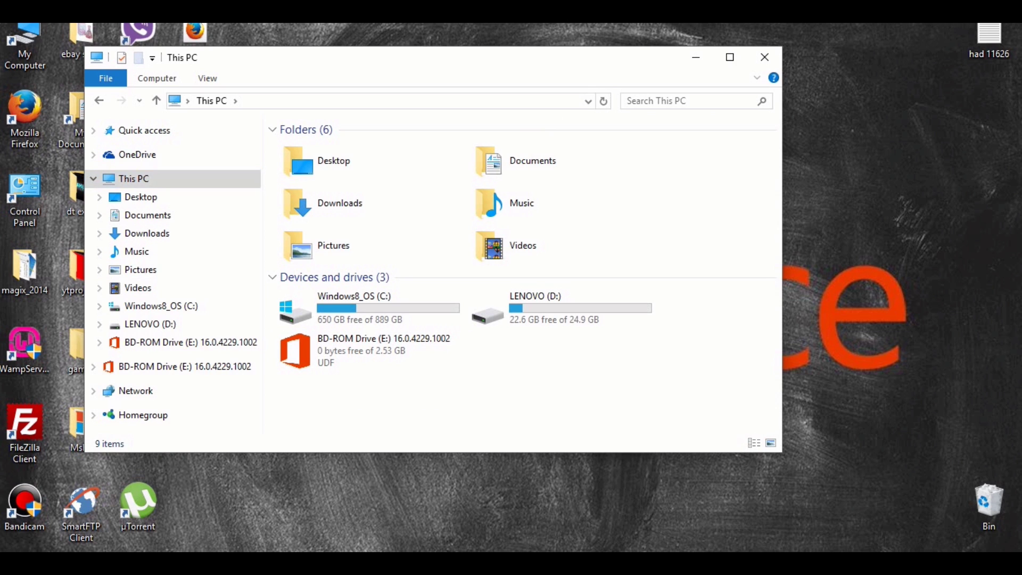
pyautogui.click(368, 351)
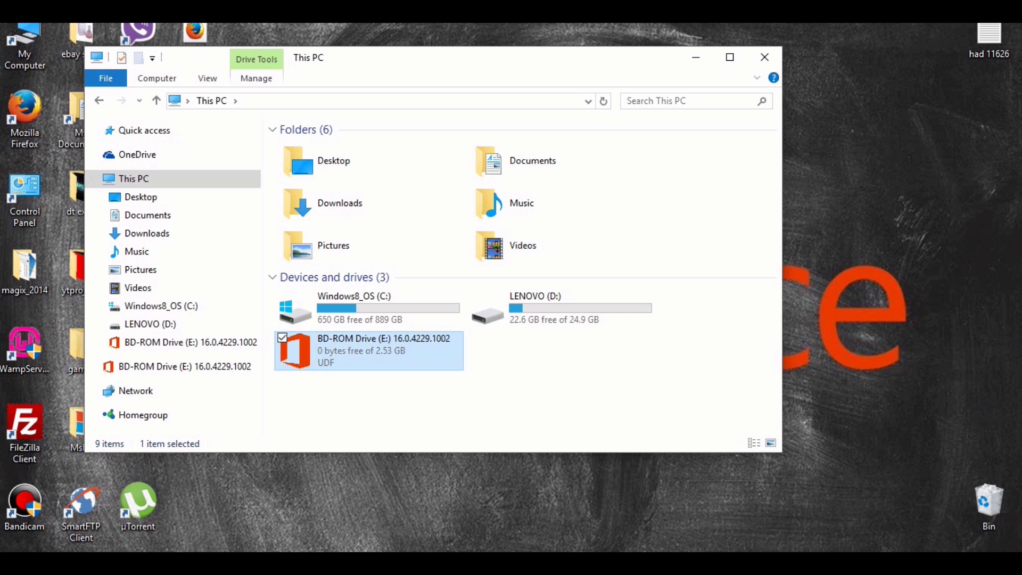
pyautogui.hotkey('ctrl', 'space')
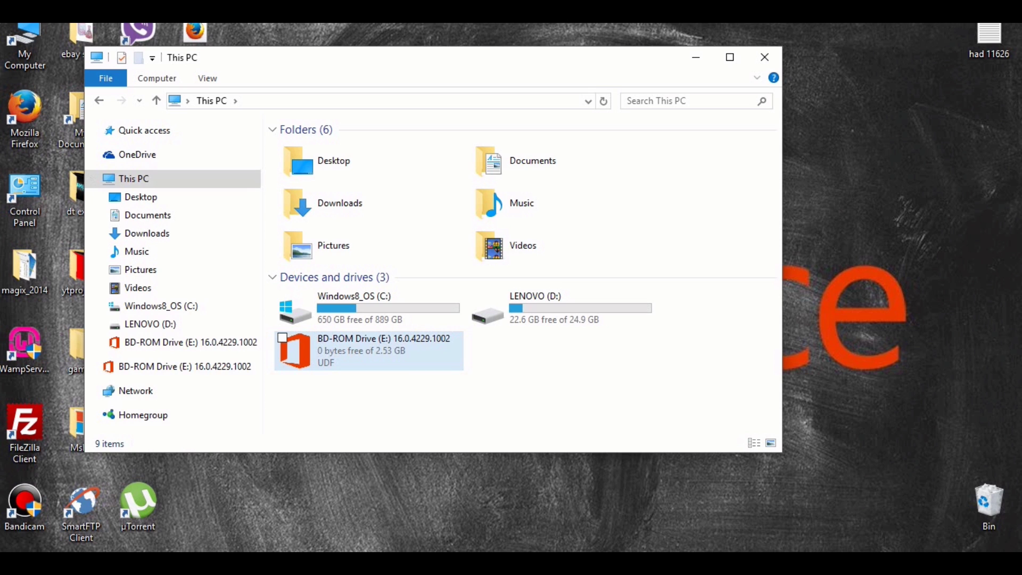
pyautogui.doubleClick(372, 350)
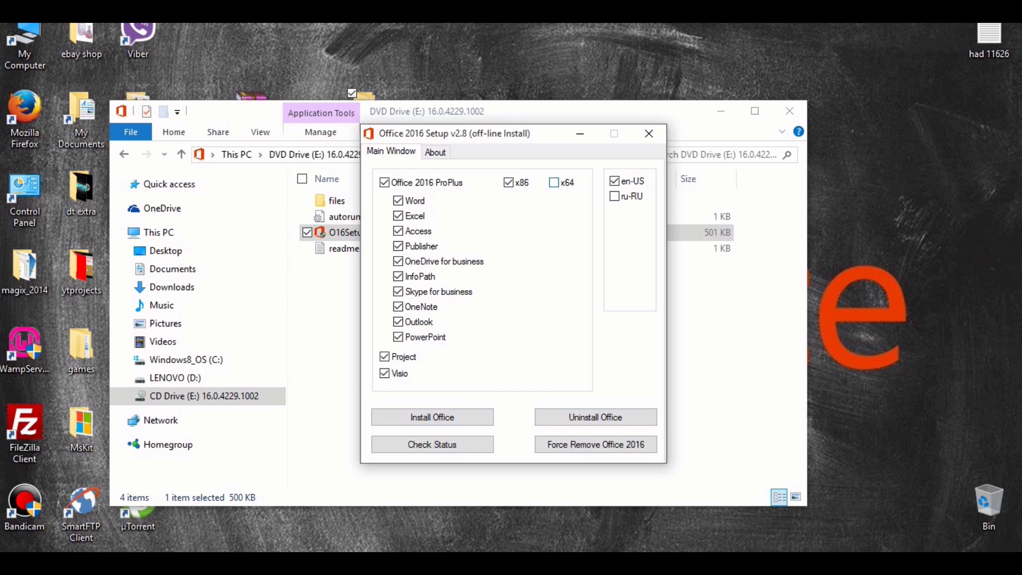
# - Install the x64 en-US edition of Office 2016 ProPlus with all its apps, Project and Visio, and close the setup
pyautogui.click(554, 182)
pyautogui.click(435, 152)
pyautogui.click(391, 152)
pyautogui.click(432, 416)
pyautogui.click(433, 417)
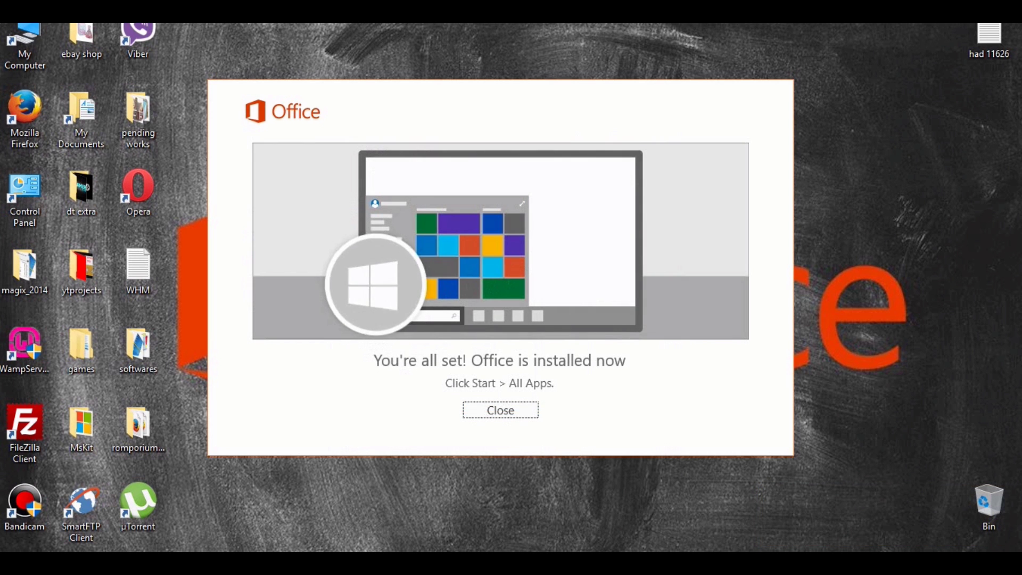
pyautogui.press('Return')
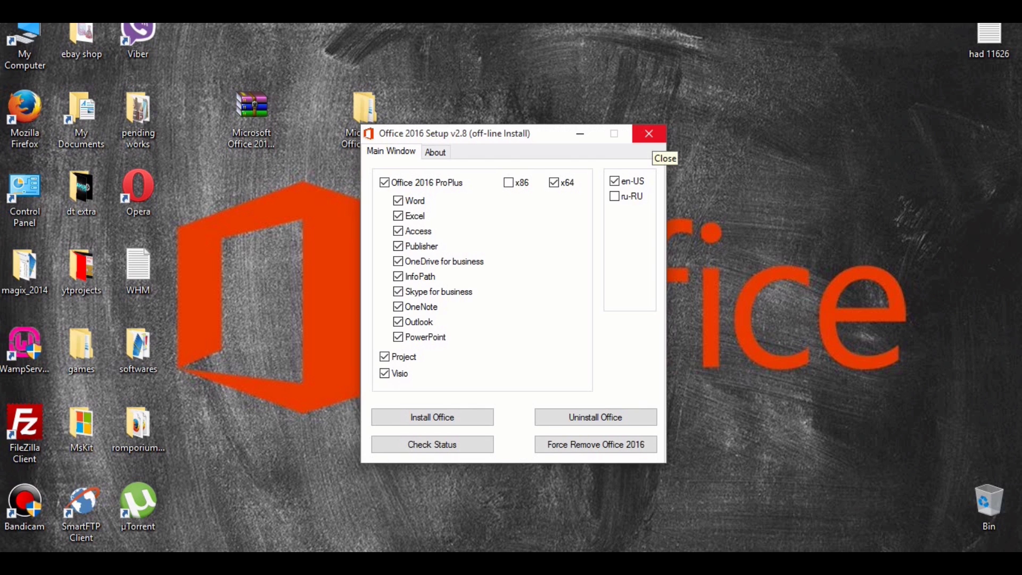
pyautogui.click(648, 133)
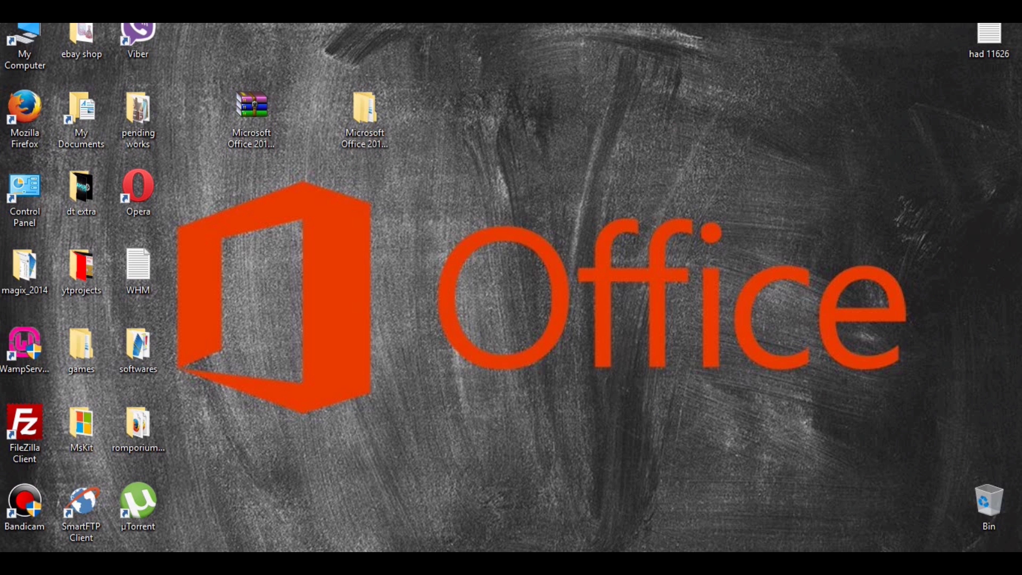
# - Search Windows for "office" and open Word 2016
pyautogui.press('super+s')
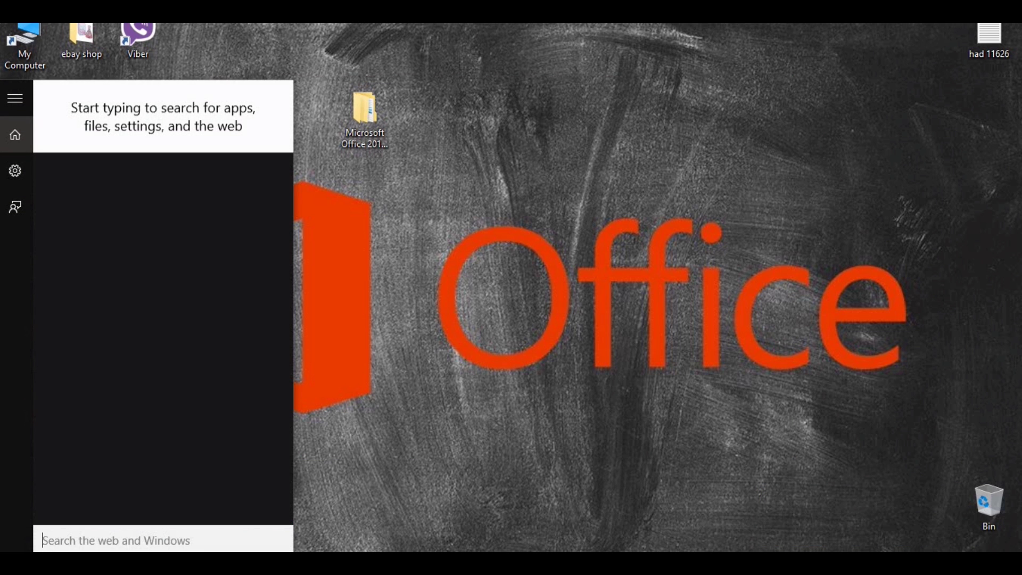
pyautogui.write('office')
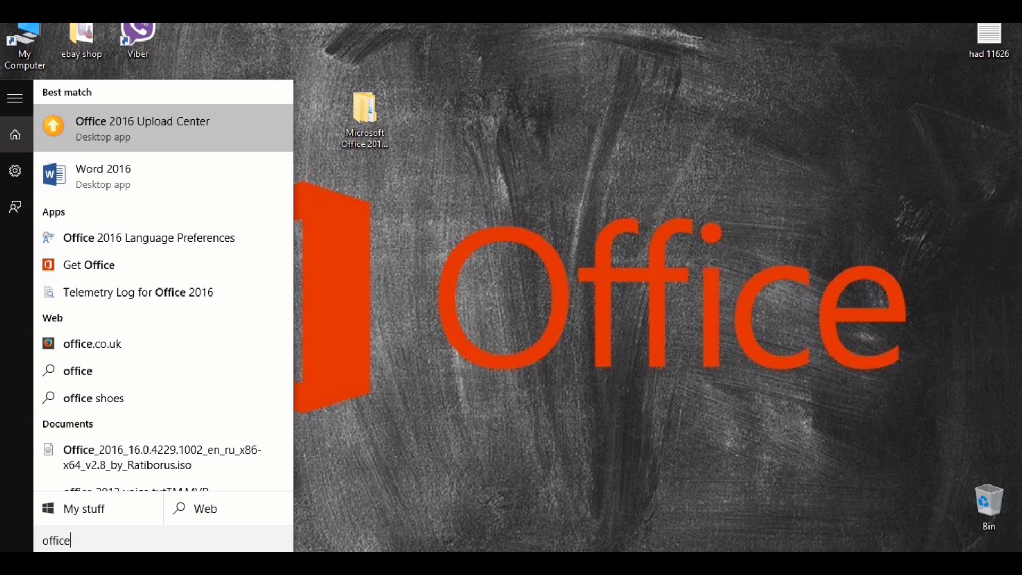
pyautogui.click(158, 176)
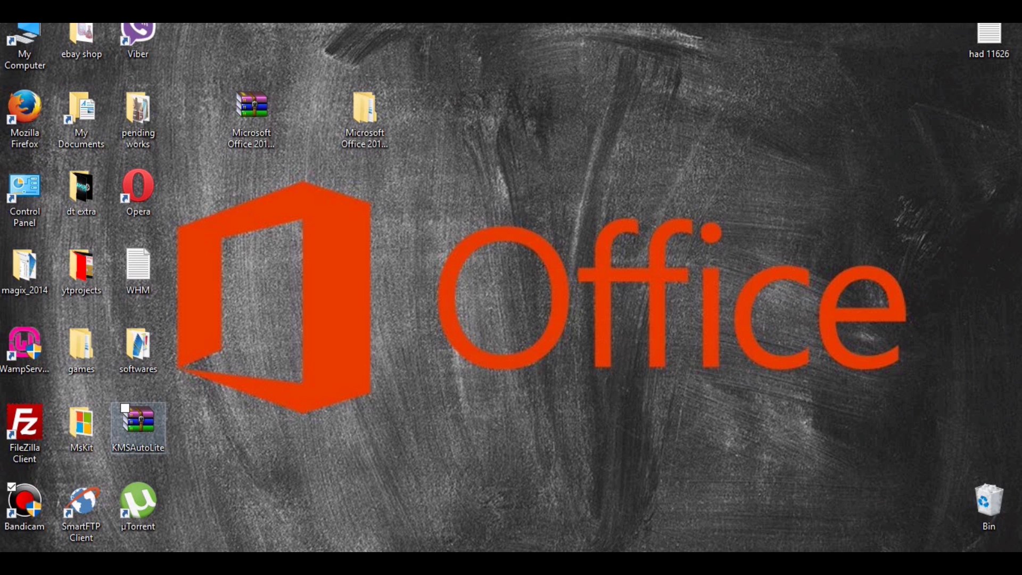
# - Extract the KMSAutoLite archive on the desktop and open the extracted KMSAuto Lite Portable TEST4 folder
pyautogui.click(137, 426)
pyautogui.moveTo(139, 423); pyautogui.dragTo(271, 263)
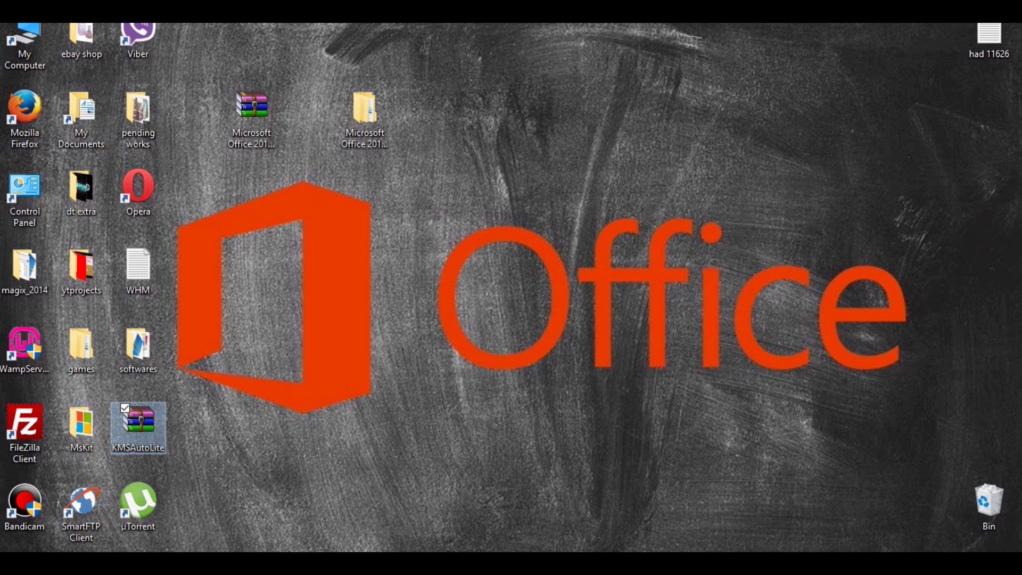
pyautogui.rightClick(260, 269)
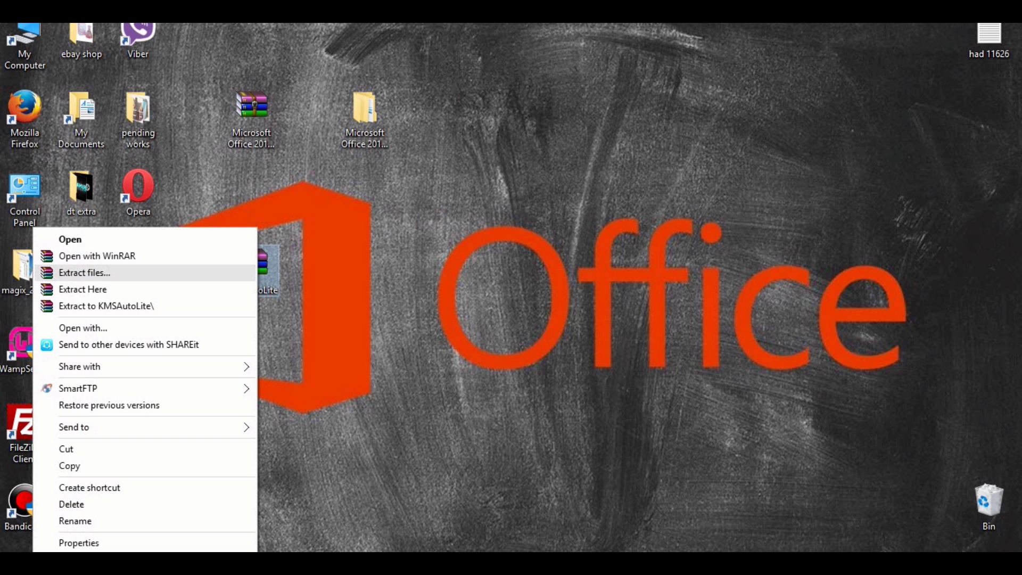
pyautogui.click(84, 273)
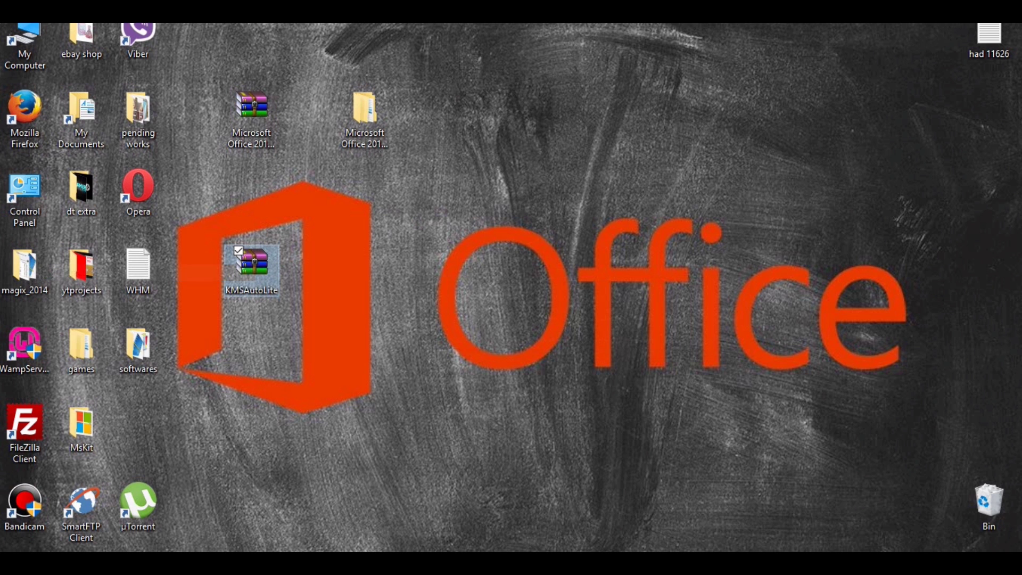
pyautogui.click(558, 441)
pyautogui.moveTo(138, 426); pyautogui.dragTo(308, 192)
pyautogui.doubleClick(308, 189)
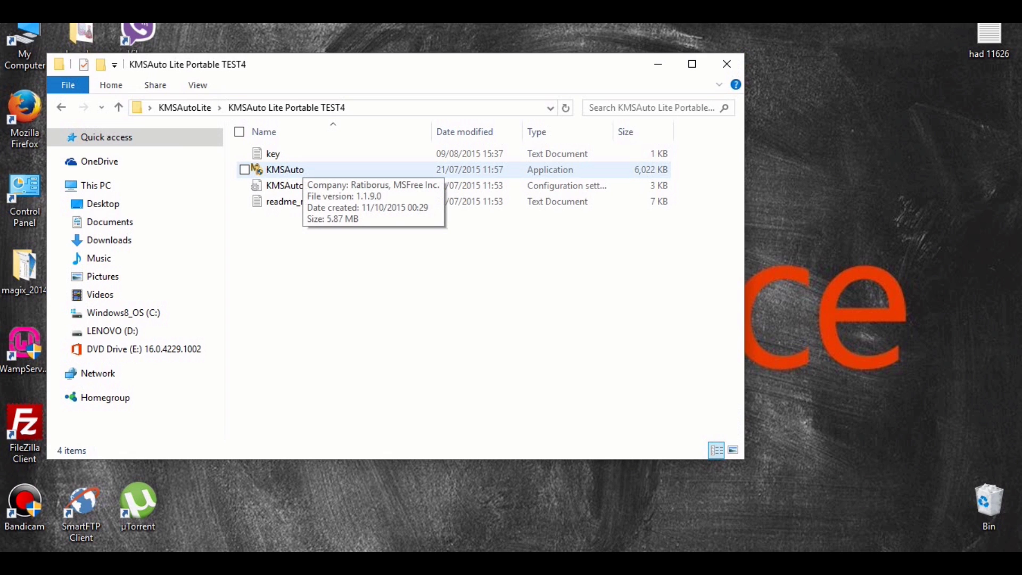
# - Run KMSAuto as administrator and start its Office activation
pyautogui.click(302, 169)
pyautogui.rightClick(294, 169)
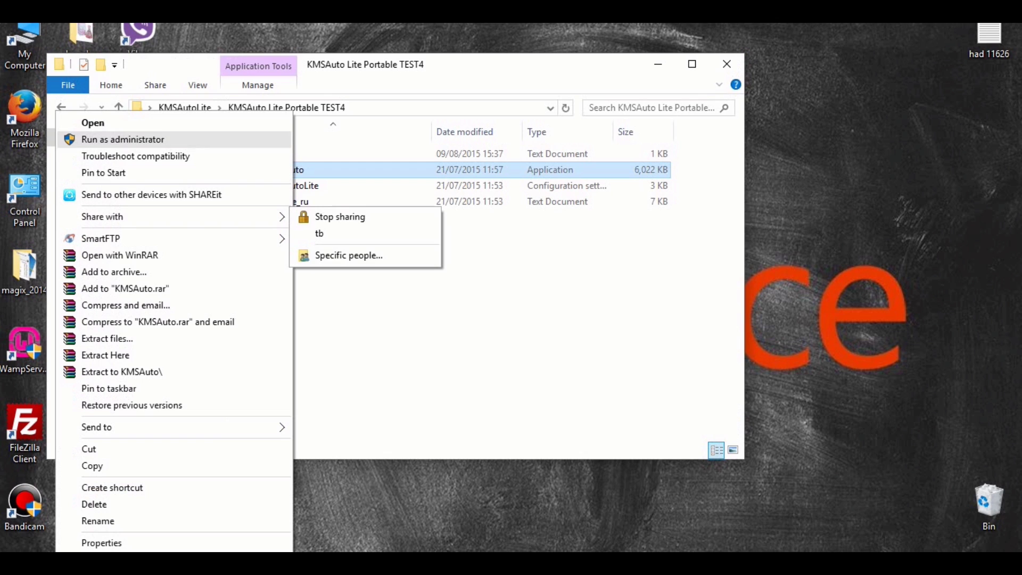
pyautogui.click(122, 139)
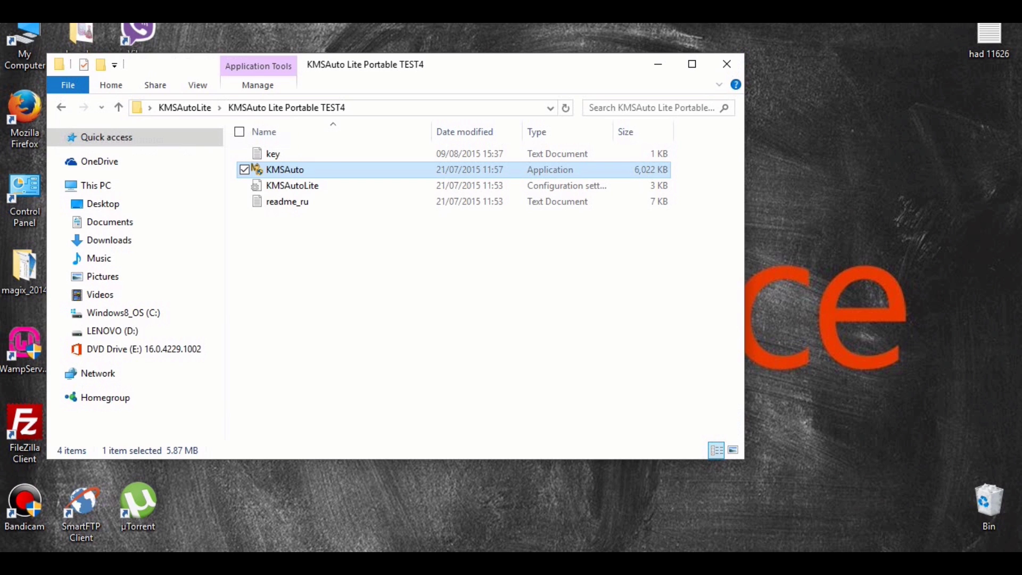
pyautogui.press('Return')
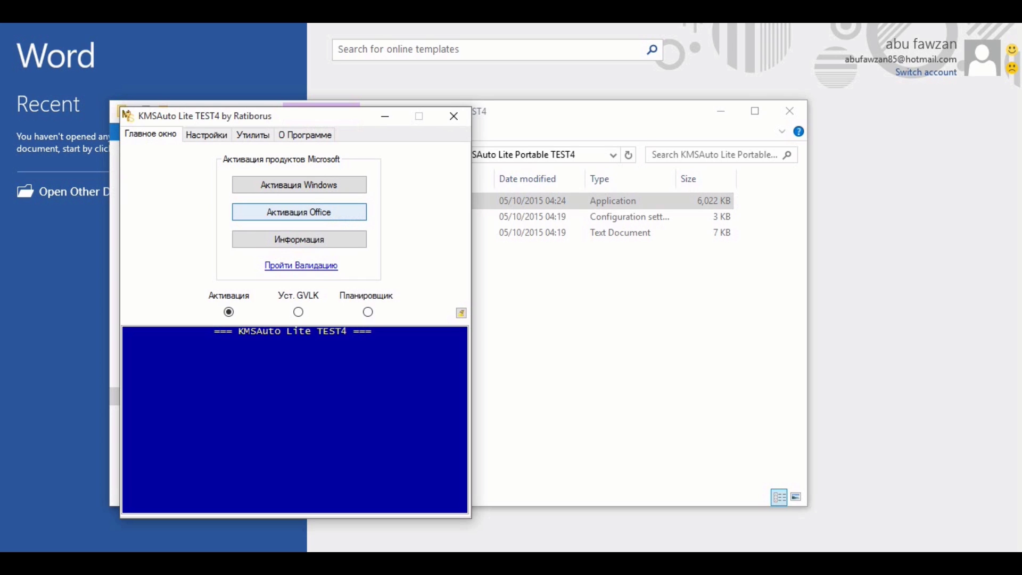
pyautogui.click(299, 211)
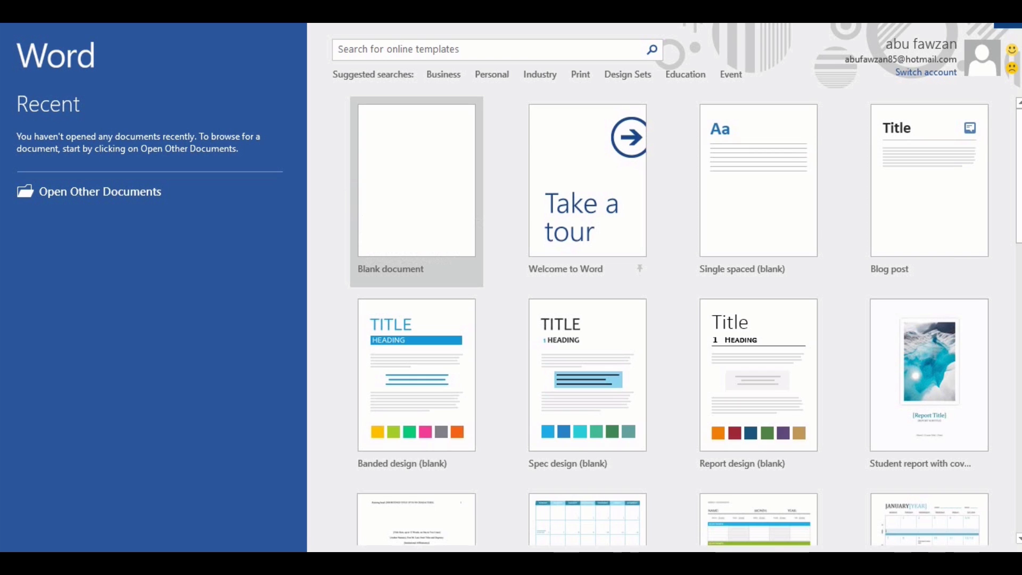
pyautogui.press('Return')
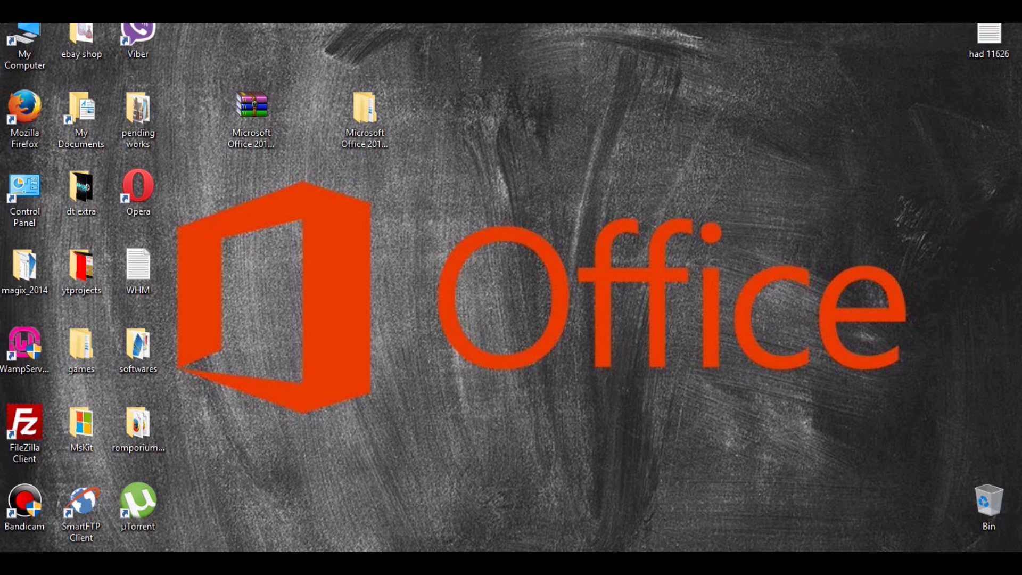
# - Search Windows for "word" and start a blank document in Word, accepting the Microsoft Office License Agreement
pyautogui.press('super+s')
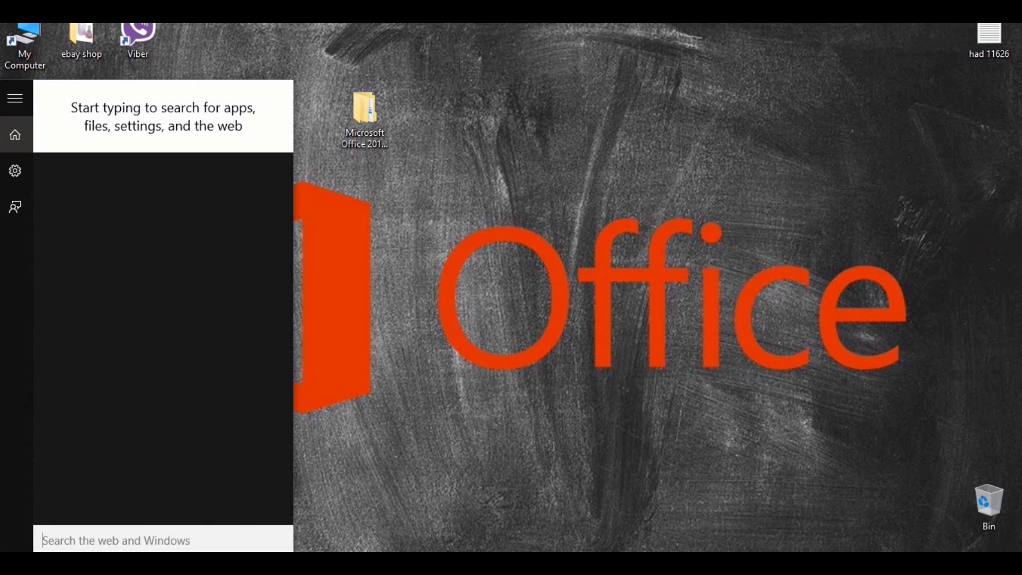
pyautogui.write('word')
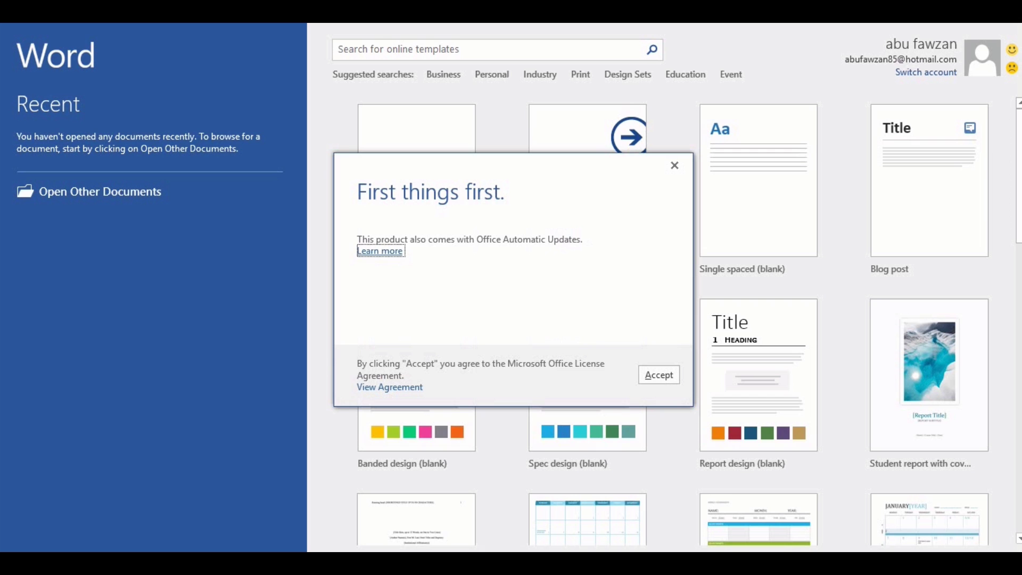
pyautogui.click(658, 374)
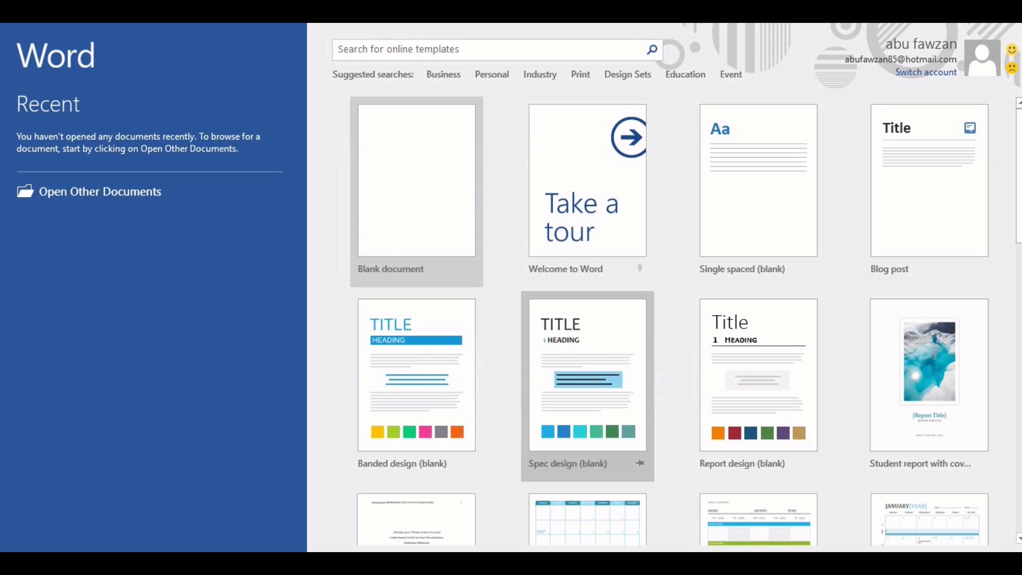
pyautogui.click(416, 192)
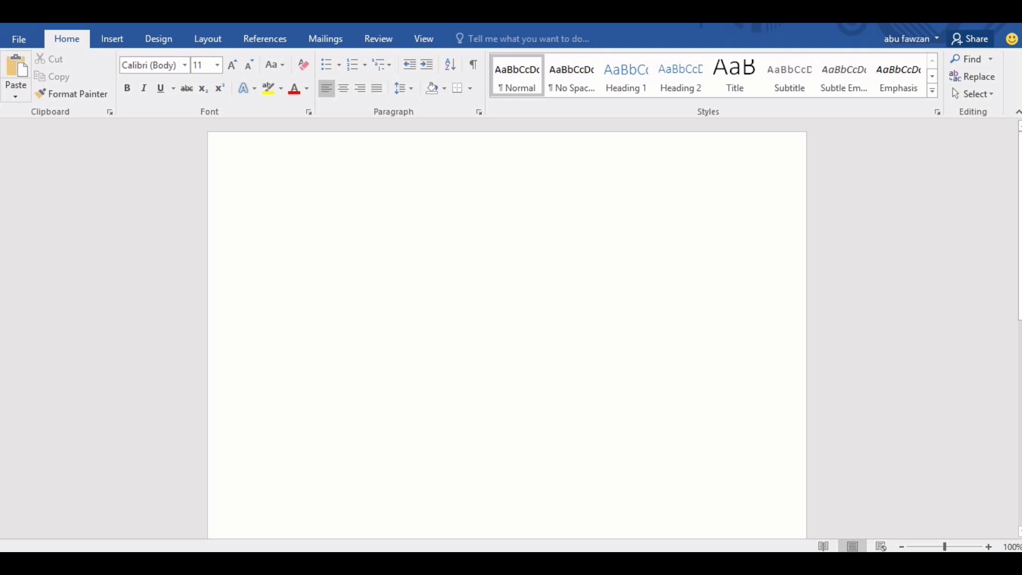
# - Check the product activation information on Word's Account page and return to the document
pyautogui.click(19, 39)
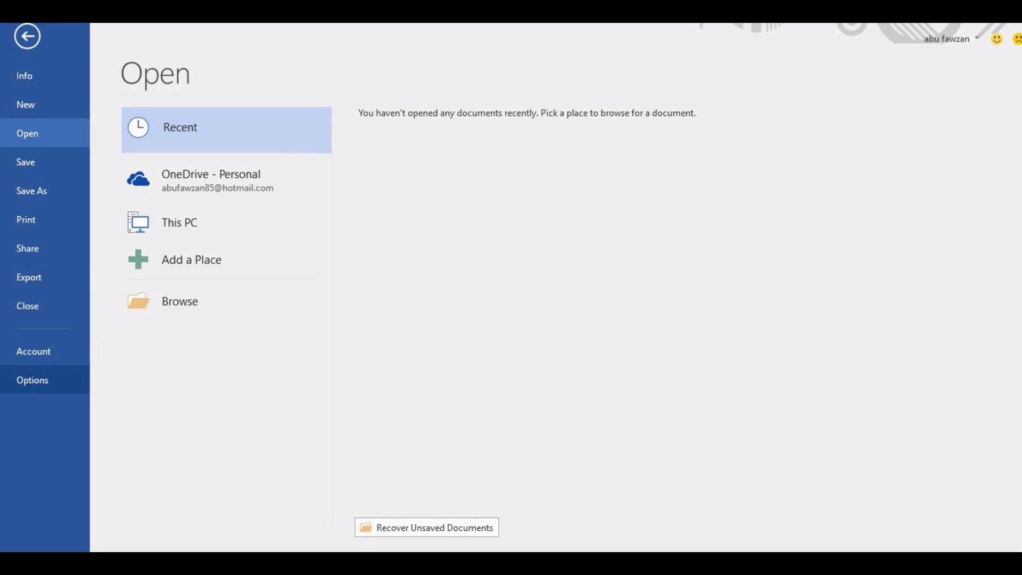
pyautogui.click(33, 351)
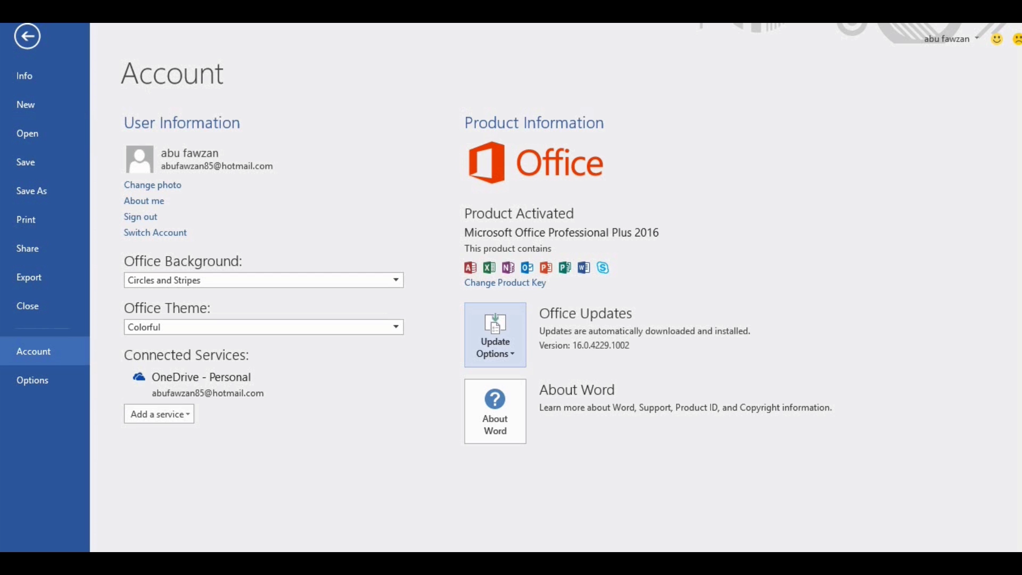
pyautogui.press('Escape')
# - Write "Don't forget to like and share" in the blank document and delete the text again
pyautogui.write("Don't forget to ")
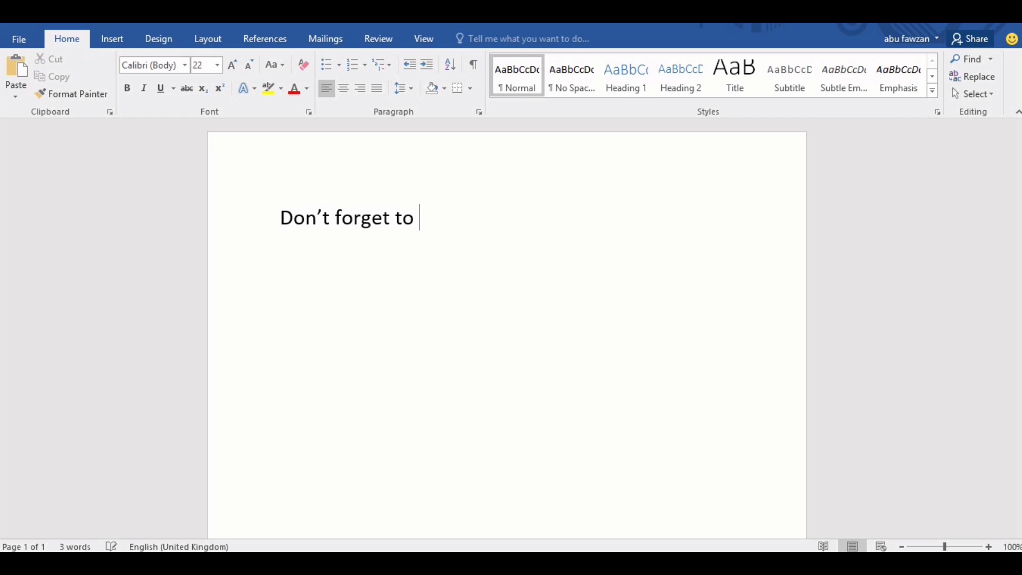
pyautogui.write('like and share')
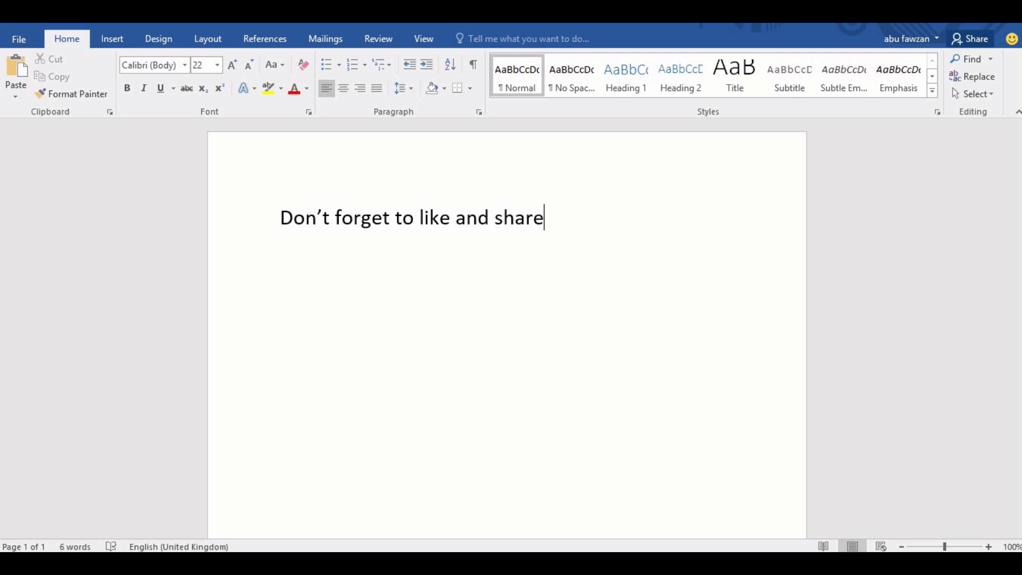
pyautogui.press('BackSpace')
pyautogui.press('BackSpace')
pyautogui.press('BackSpace')
pyautogui.press('BackSpace')
pyautogui.press('BackSpace')
pyautogui.press('BackSpace')
pyautogui.press('BackSpace')
pyautogui.press('BackSpace')
pyautogui.press('BackSpace')
pyautogui.press('BackSpace')
pyautogui.press('BackSpace')
pyautogui.press('BackSpace')
pyautogui.press('BackSpace')
pyautogui.press('BackSpace')
pyautogui.press('BackSpace')
pyautogui.press('BackSpace')
pyautogui.press('BackSpace')
pyautogui.press('BackSpace')
pyautogui.press('BackSpace')
pyautogui.press('BackSpace')
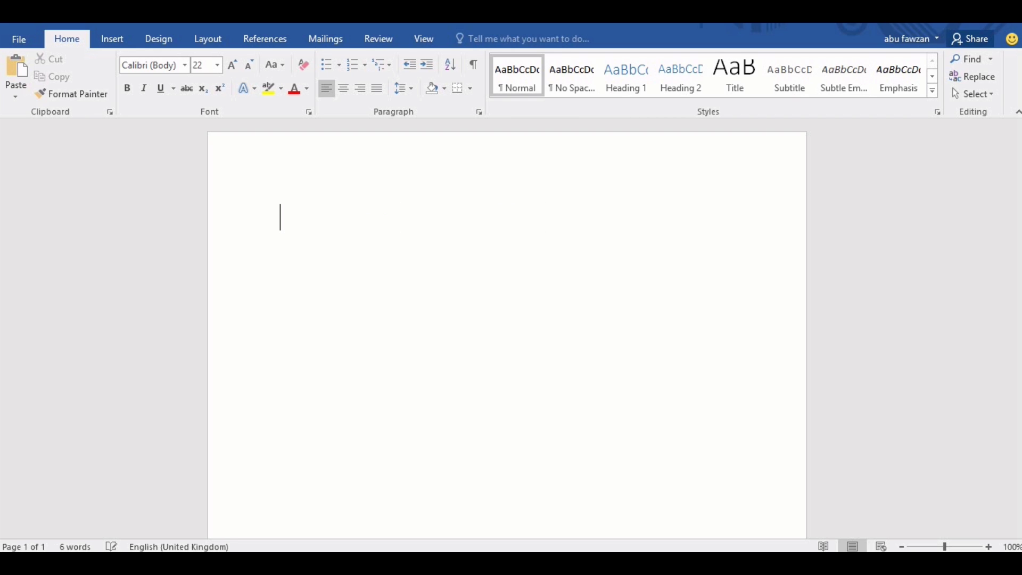
# - Write "And don't forget to subscribe!!!!!!!!!!!" in the empty document
pyautogui.write("And don't forget to su")
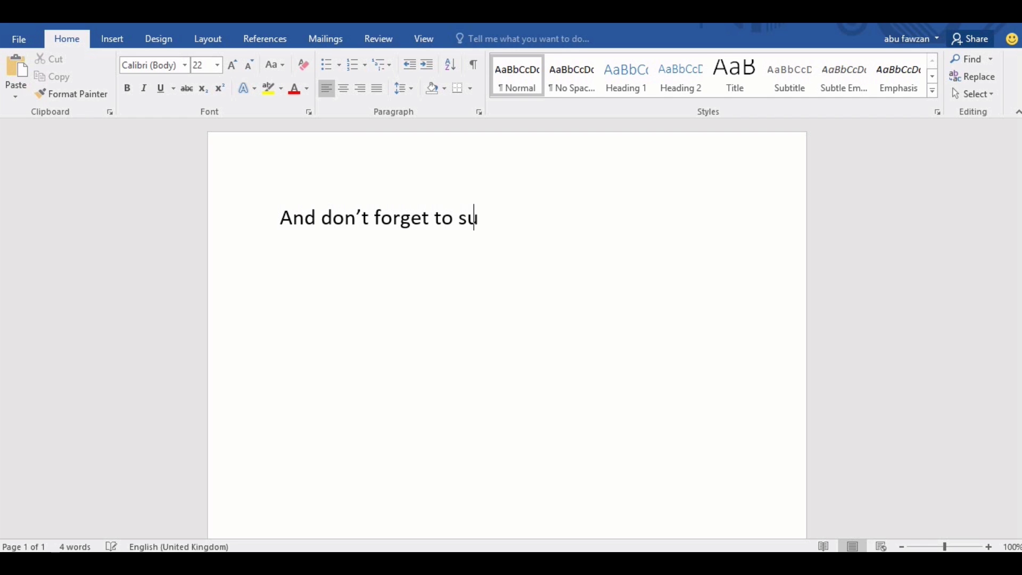
pyautogui.write('bscribe!!!!!')
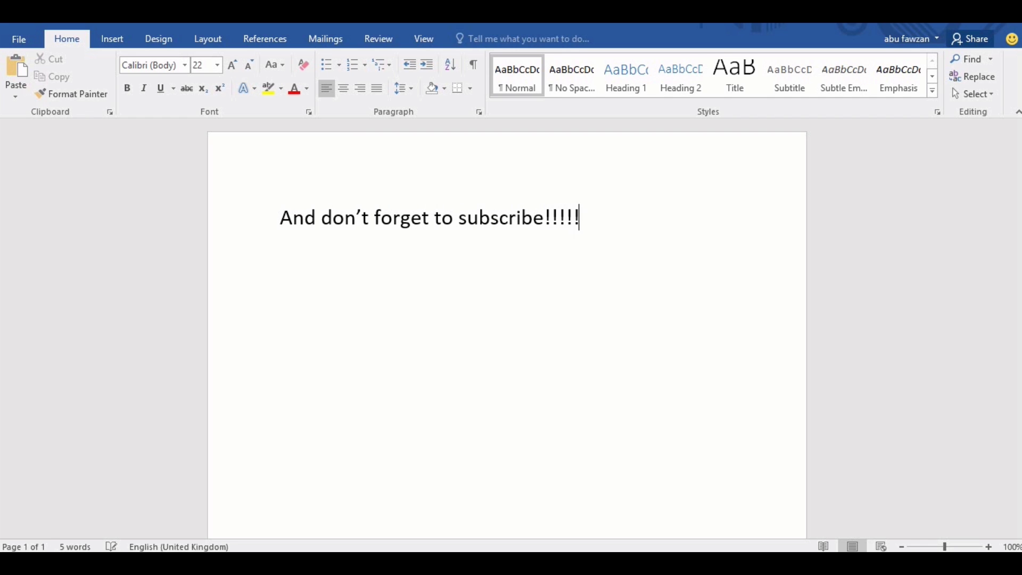
pyautogui.write('!!!!!')
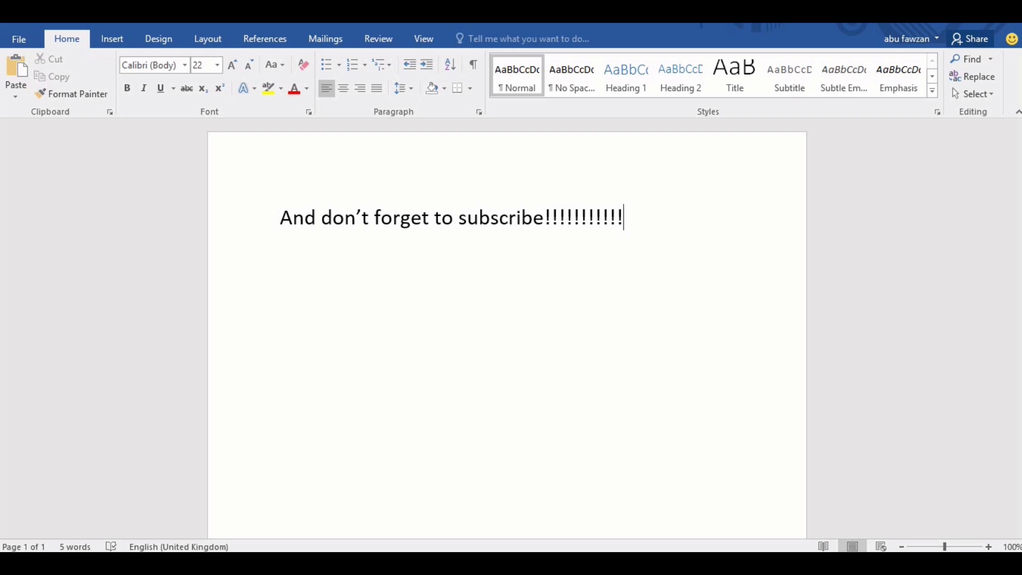